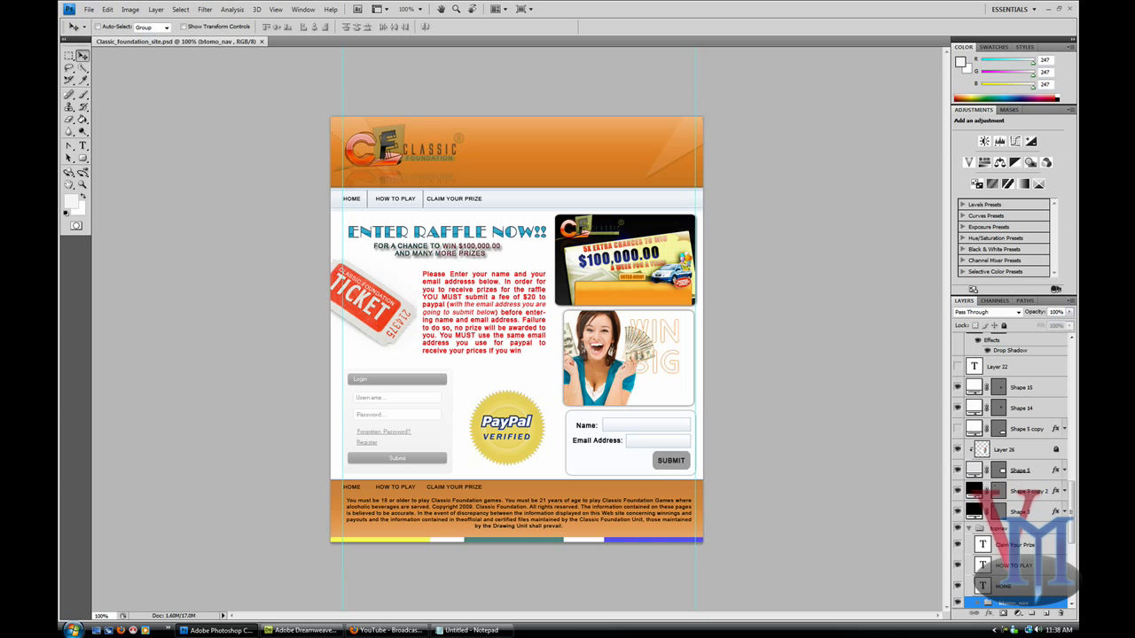
# Step: Use the Slice tool to slice the header, the individual navigation buttons, the rest of the navigation bar, the main content area and the footer
pyautogui.click(69, 81)
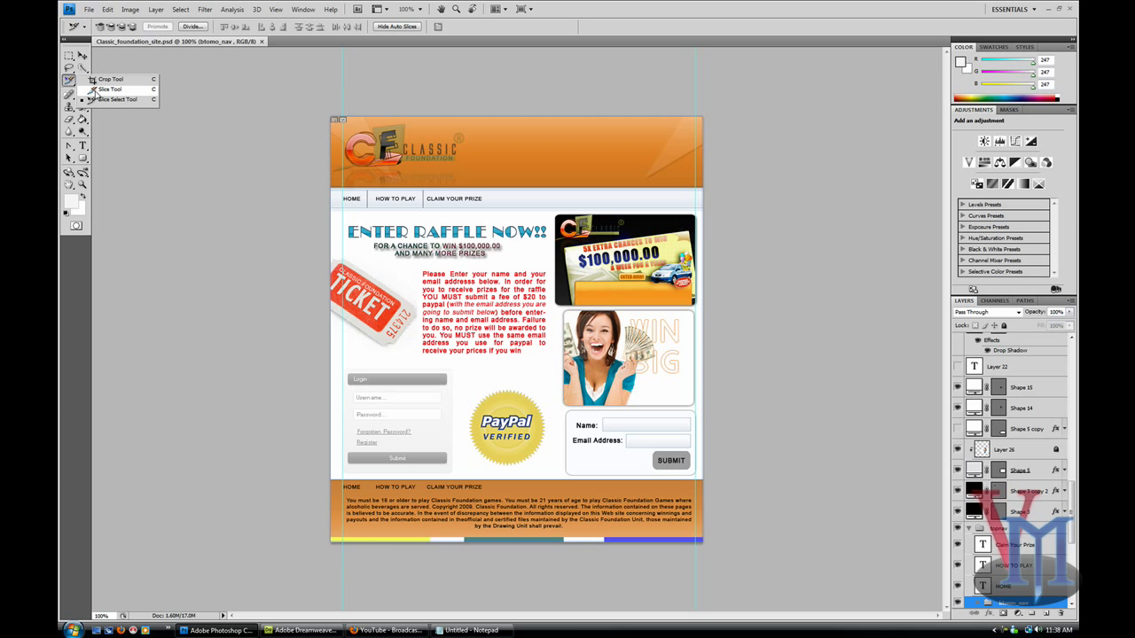
pyautogui.click(110, 88)
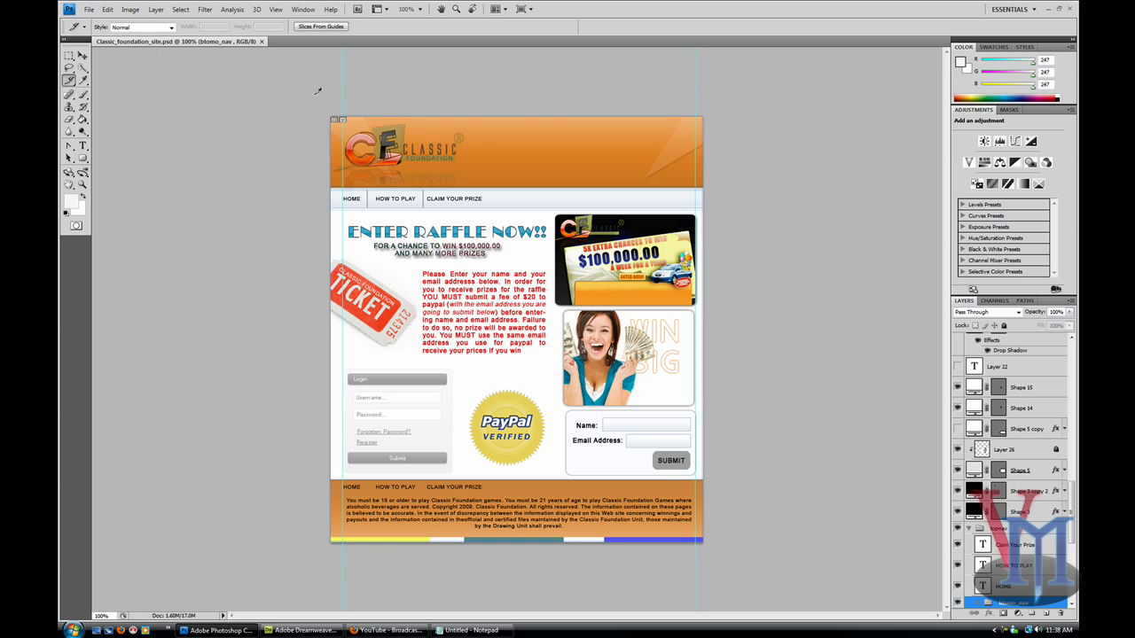
pyautogui.moveTo(316, 94); pyautogui.dragTo(711, 183)
pyautogui.moveTo(335, 183); pyautogui.dragTo(426, 202)
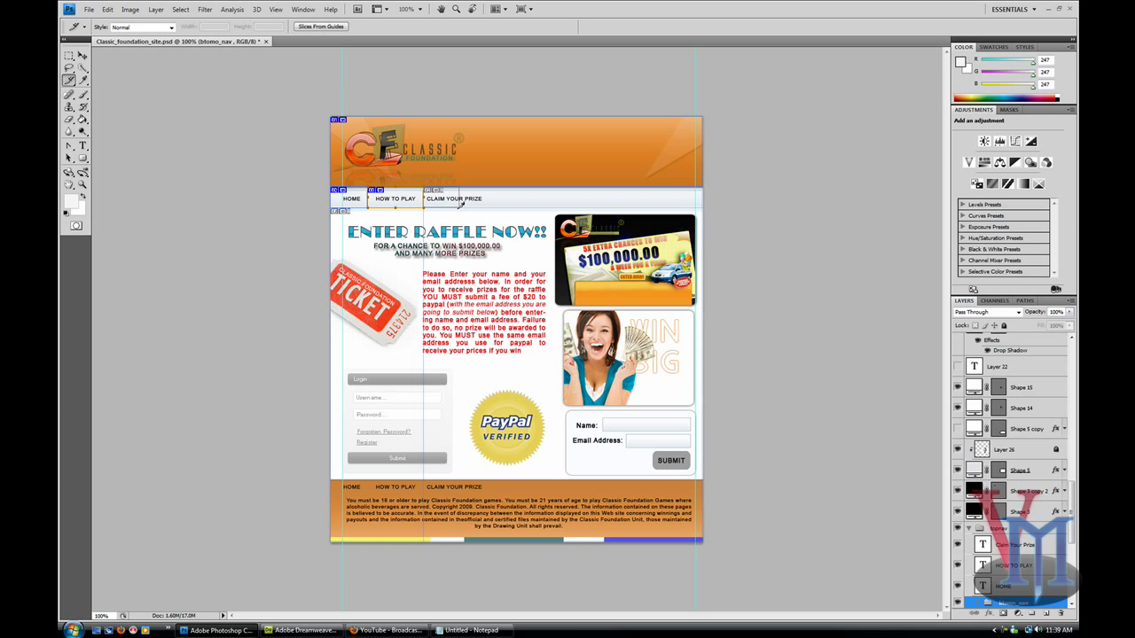
pyautogui.moveTo(461, 202); pyautogui.dragTo(484, 210)
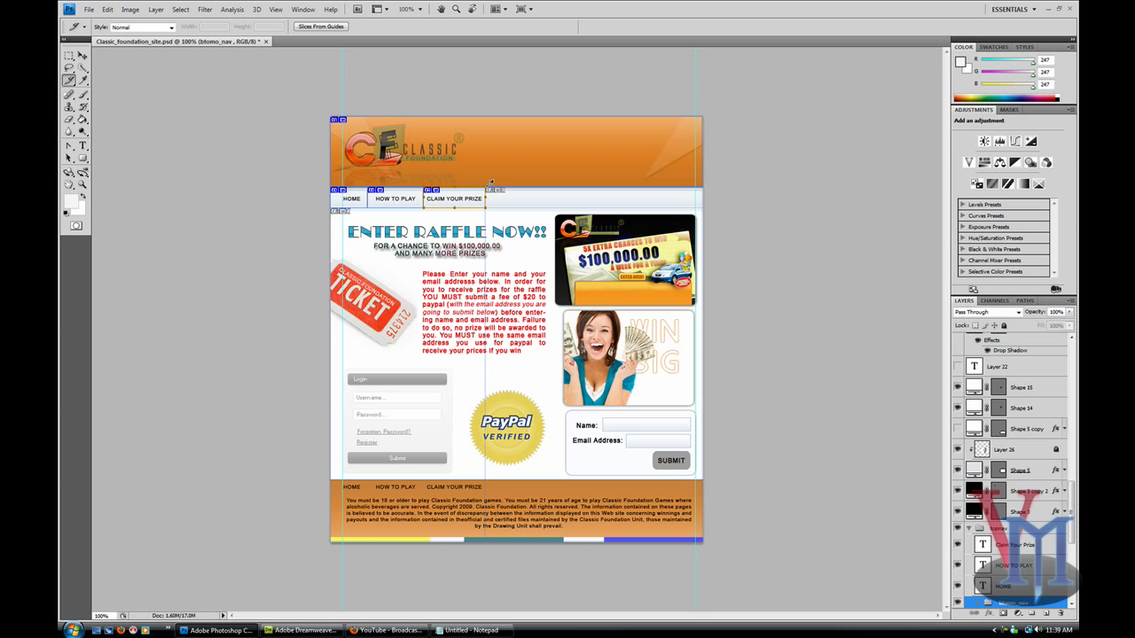
pyautogui.moveTo(494, 191); pyautogui.dragTo(707, 204)
pyautogui.moveTo(335, 203); pyautogui.dragTo(455, 346)
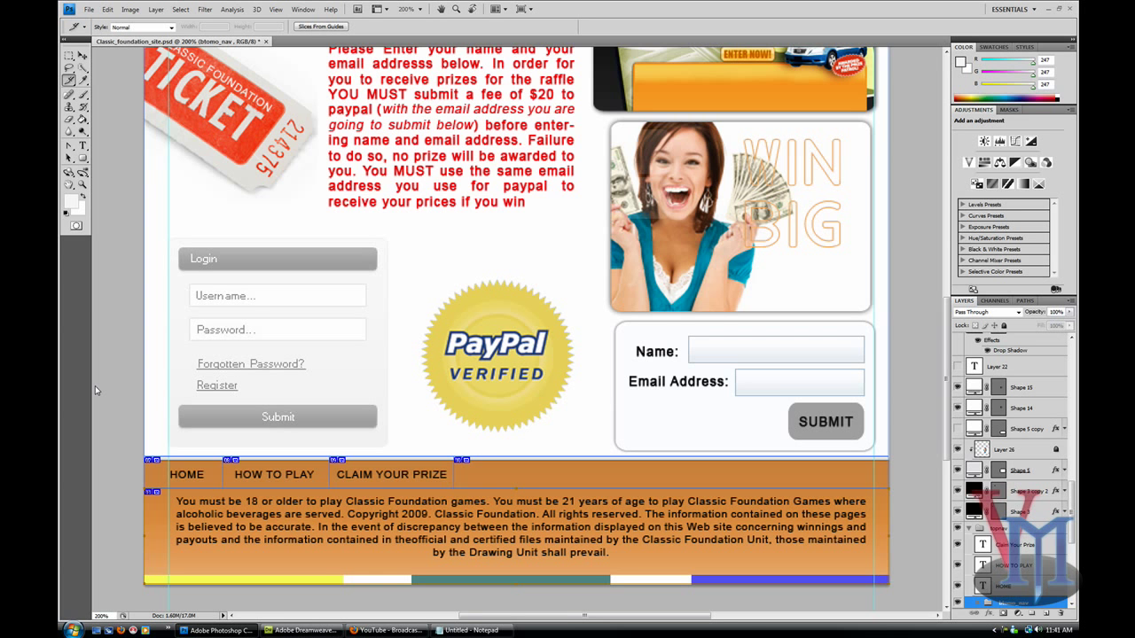
# Step: Slice the Name and Email Address form, and narrow the slice's left edge to sit inside the form's rounded border
pyautogui.hotkey('ctrl', '-')
pyautogui.hotkey('ctrl', '-')
pyautogui.hotkey('ctrl', '+')
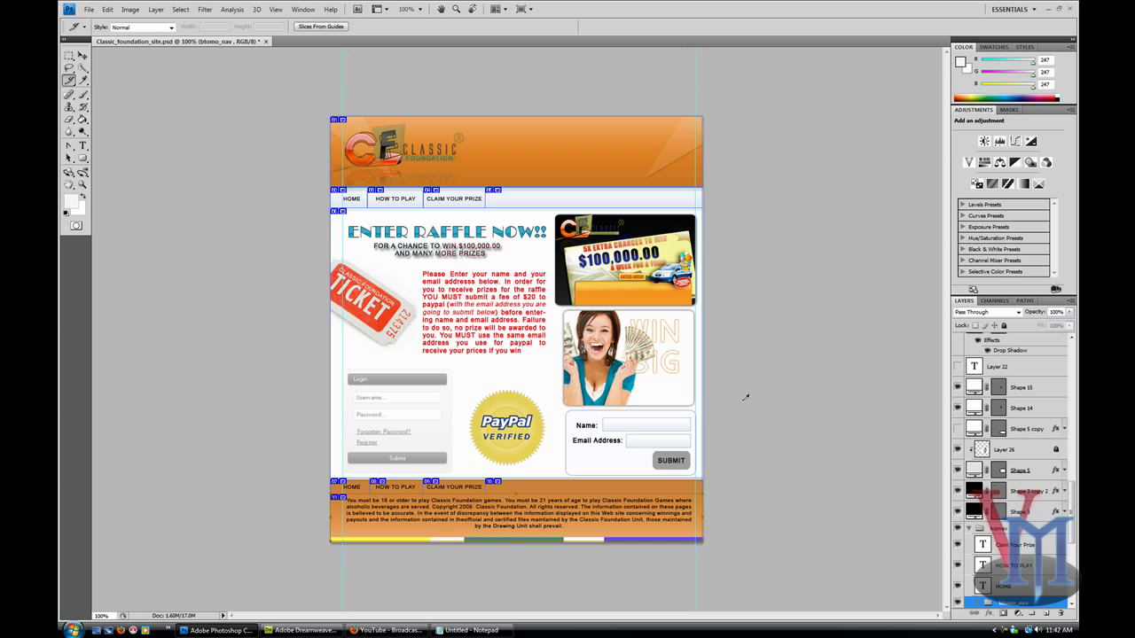
pyautogui.hotkey('ctrl', '+')
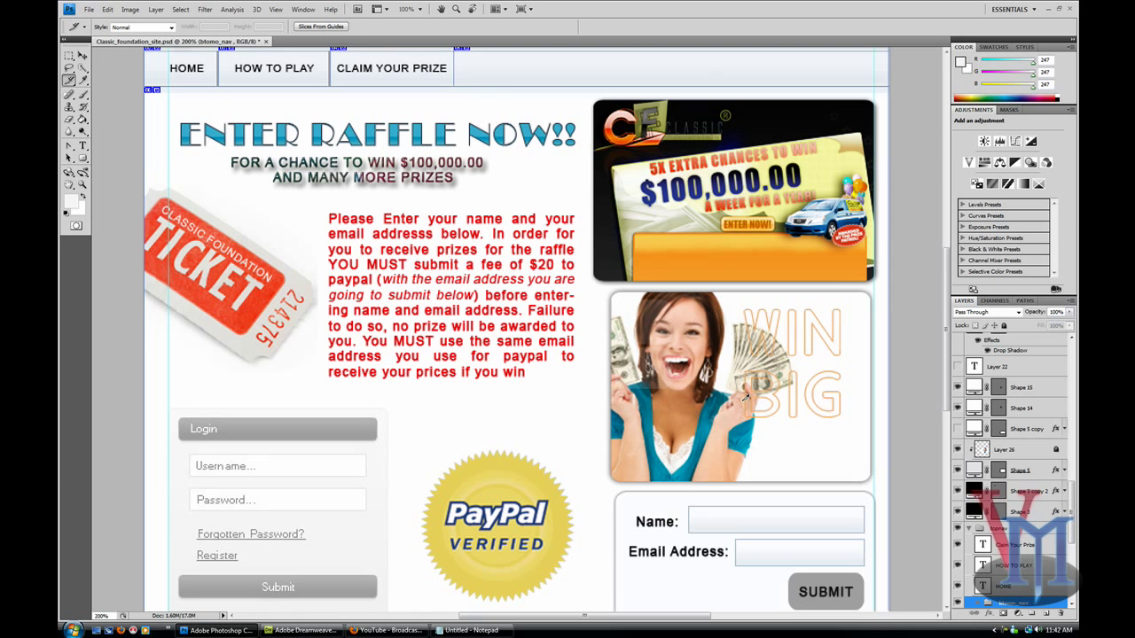
pyautogui.scroll(-1, 731, 426)
pyautogui.hscroll(5, 726, 440)
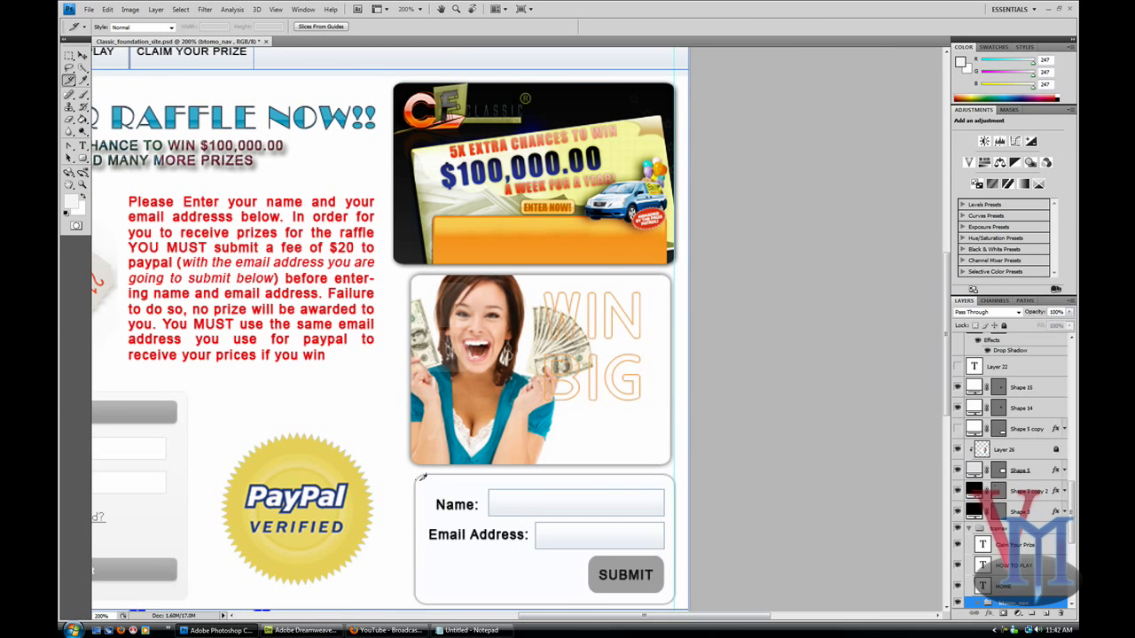
pyautogui.moveTo(422, 476); pyautogui.dragTo(674, 600)
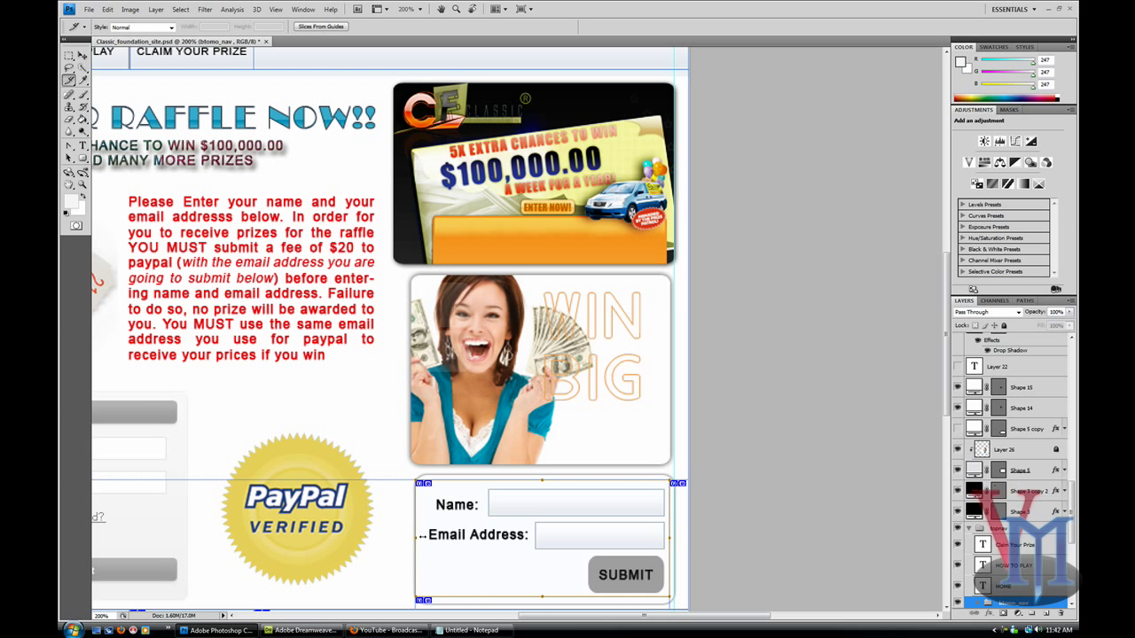
pyautogui.moveTo(417, 535); pyautogui.dragTo(427, 536)
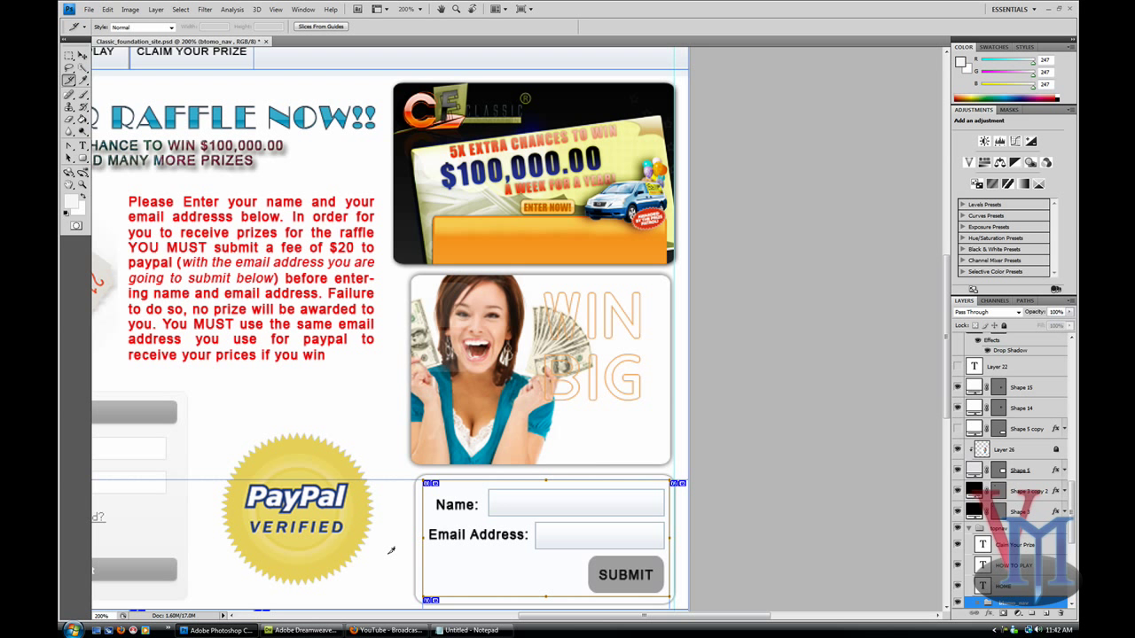
# Step: Slice the login form from below its Login heading through the Submit button, and narrow the slice's left edge
pyautogui.scroll(-1, 391, 551)
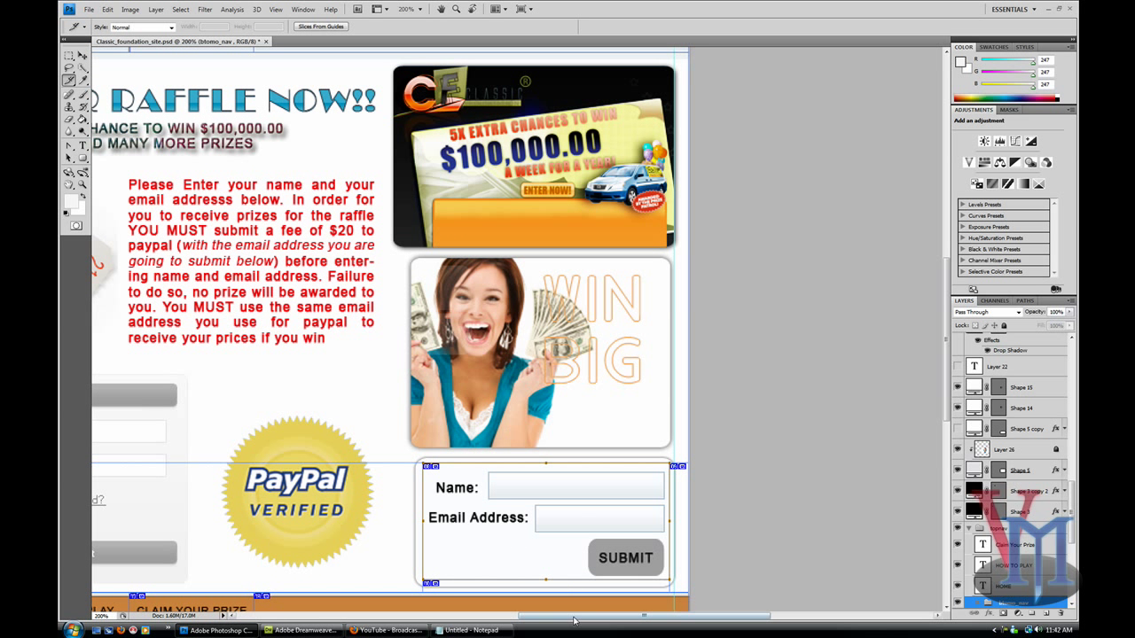
pyautogui.moveTo(574, 621); pyautogui.dragTo(465, 623)
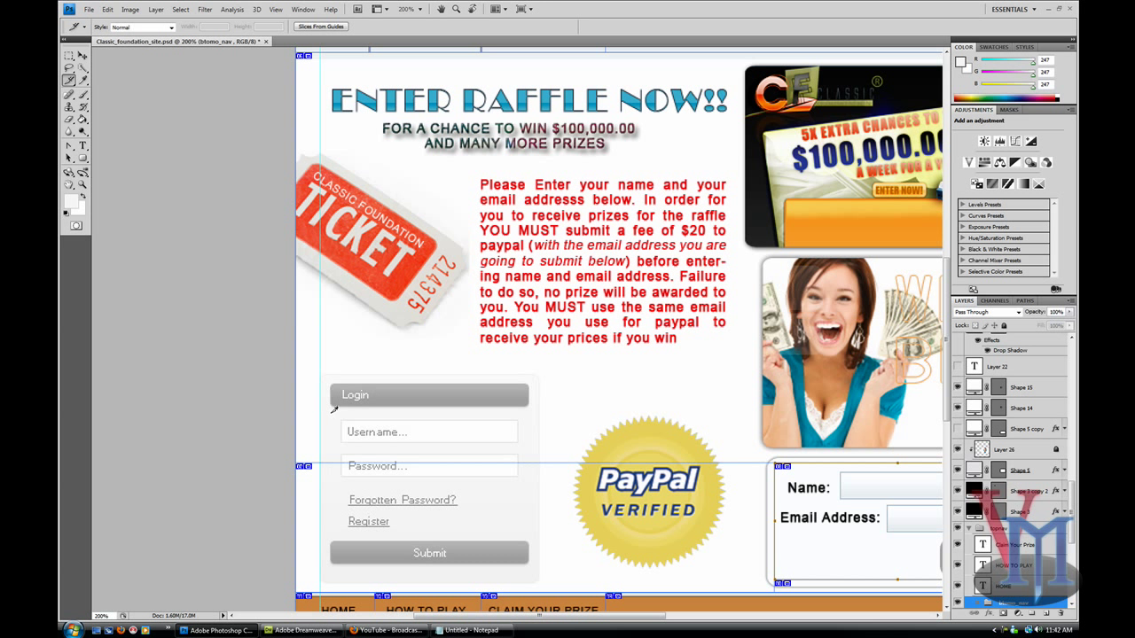
pyautogui.moveTo(322, 410); pyautogui.dragTo(535, 569)
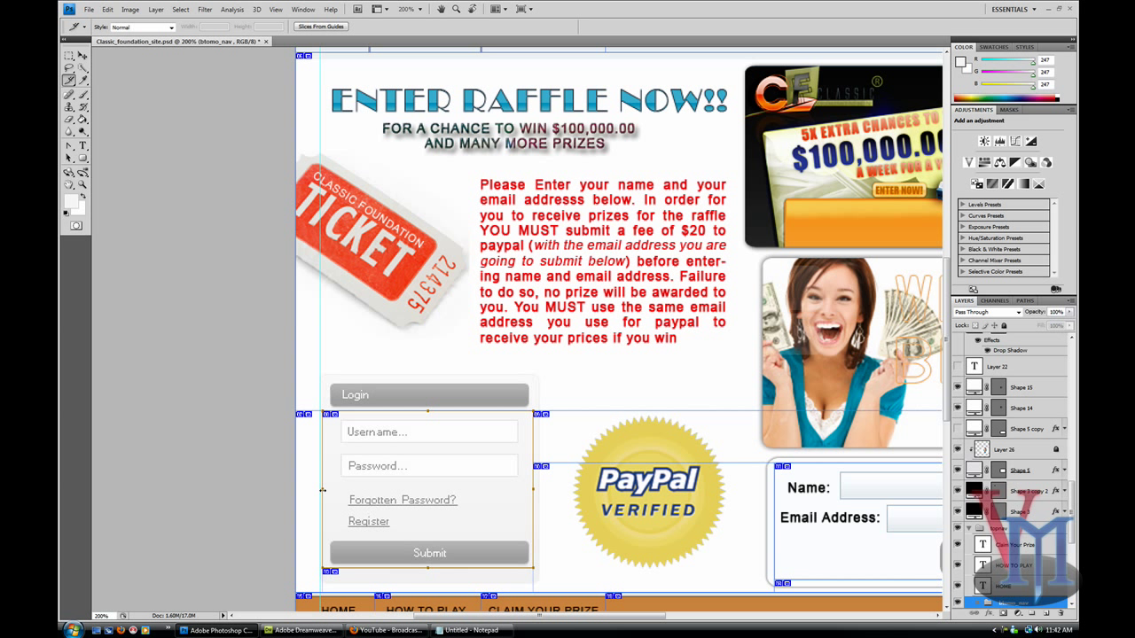
pyautogui.moveTo(323, 488); pyautogui.dragTo(328, 489)
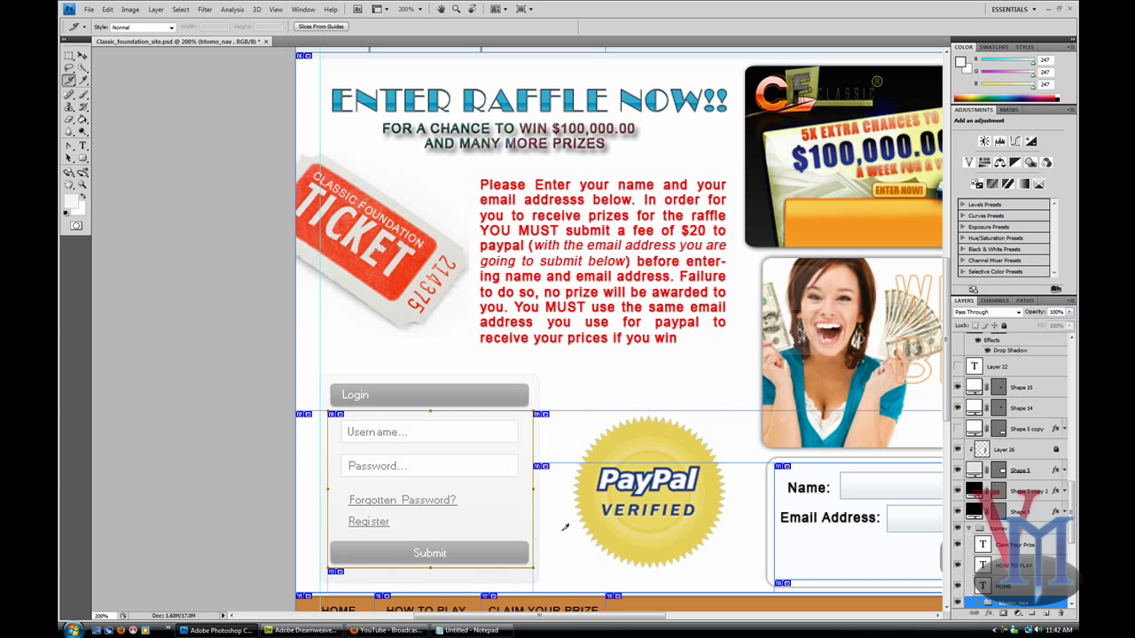
pyautogui.scroll(-5, 567, 500)
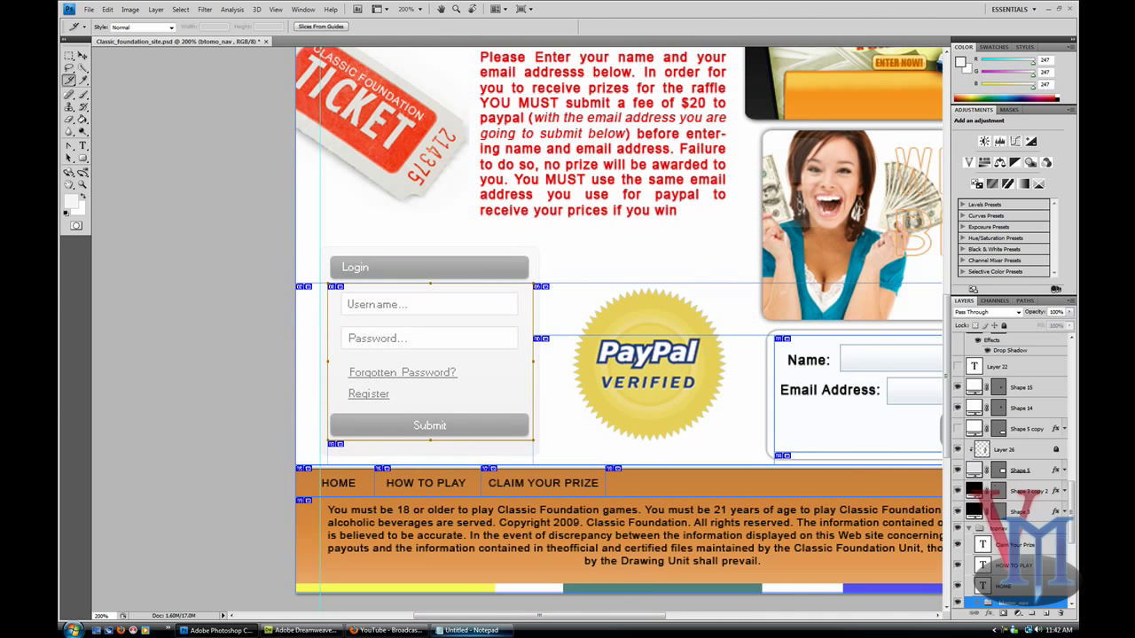
pyautogui.moveTo(533, 615); pyautogui.dragTo(582, 609)
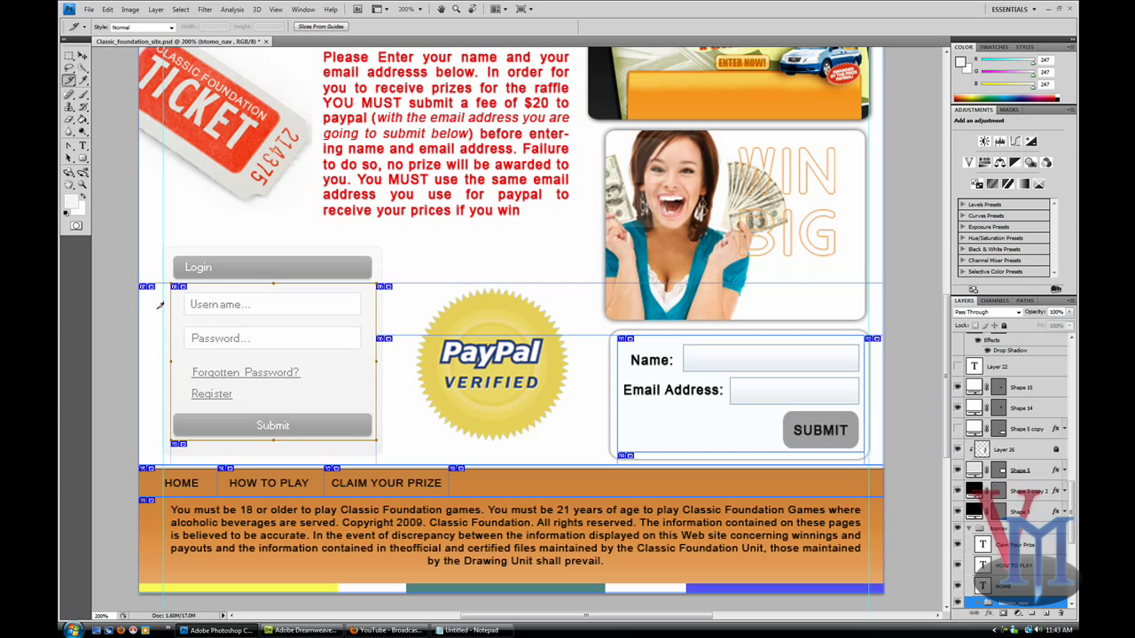
# Step: Start Save for Web & Devices for the sliced layout and select the header, navigation, content and form slices in the preview
pyautogui.click(83, 55)
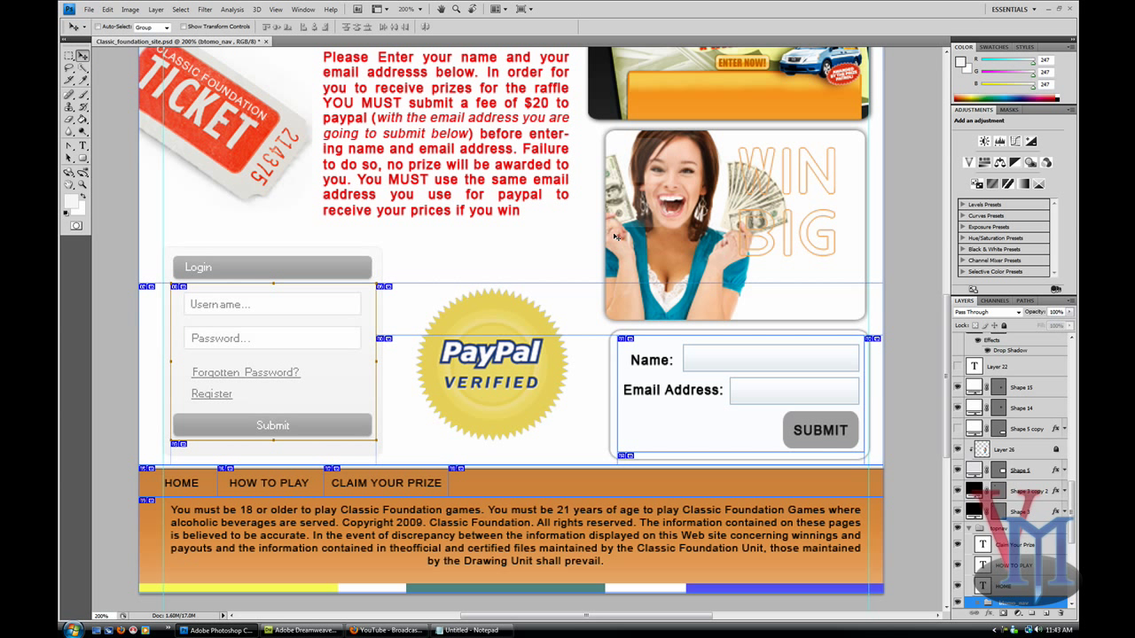
pyautogui.hotkey('ctrl', '-')
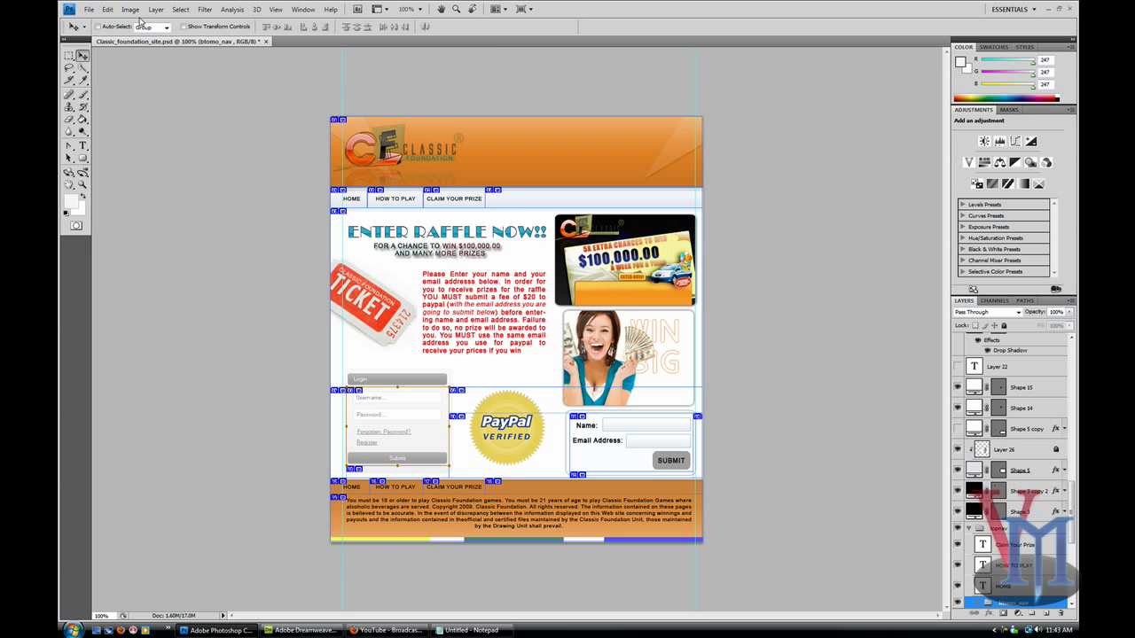
pyautogui.click(89, 9)
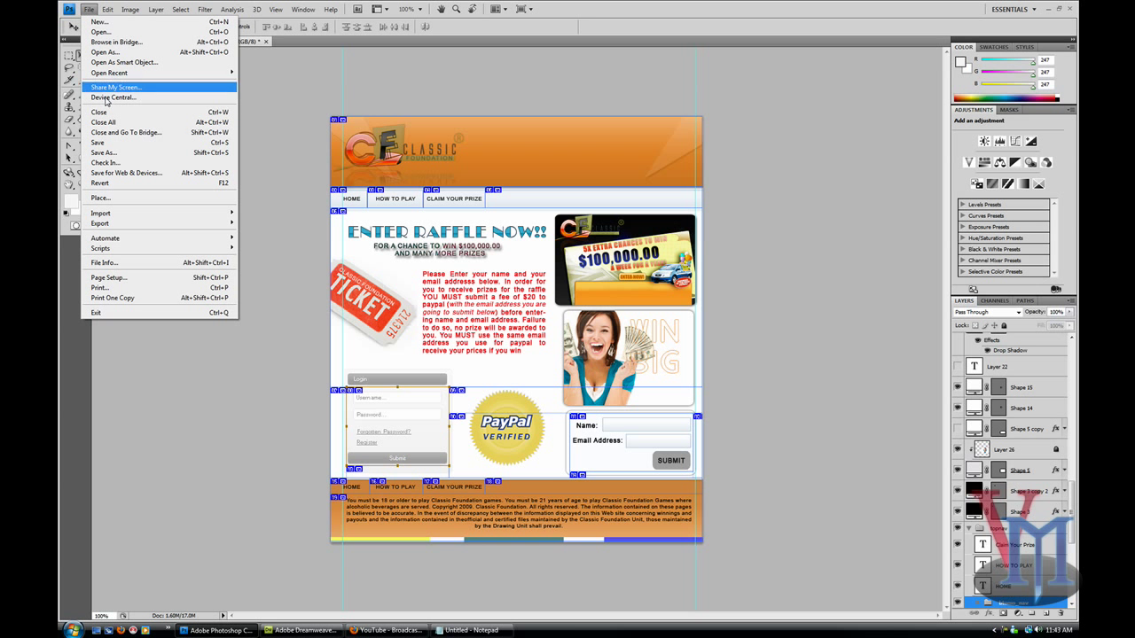
pyautogui.click(131, 173)
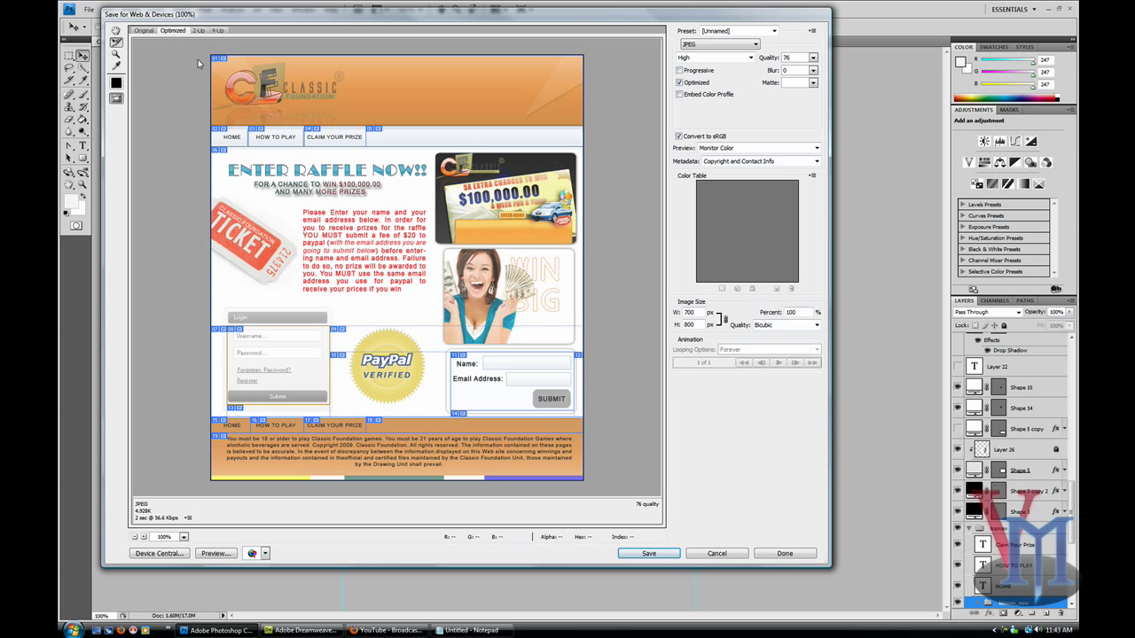
pyautogui.click(412, 77)
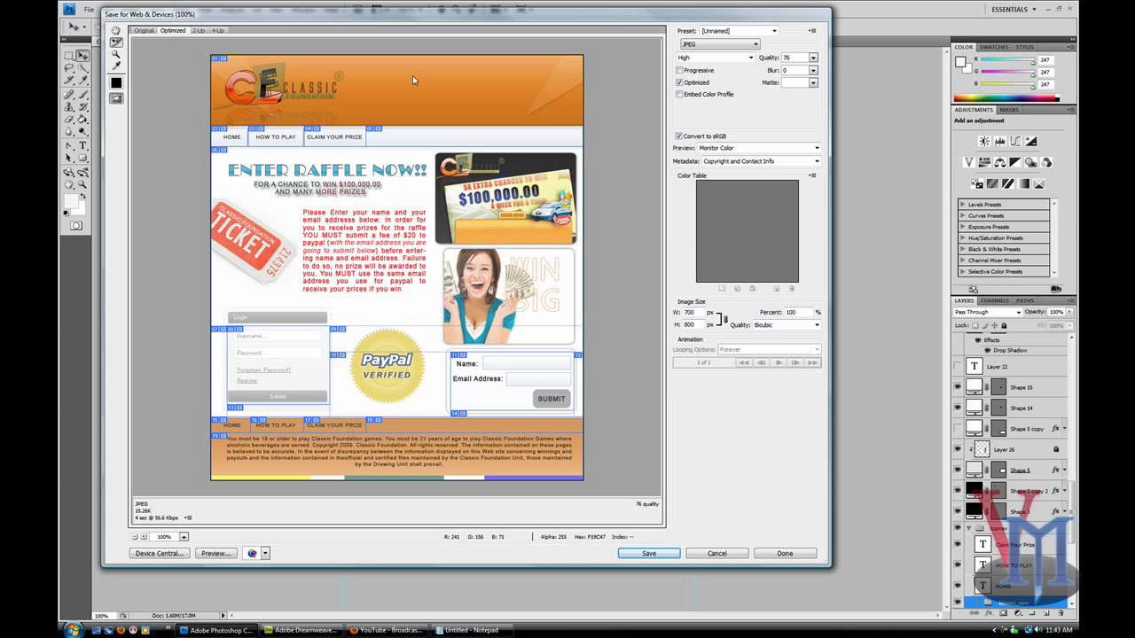
pyautogui.click(428, 137)
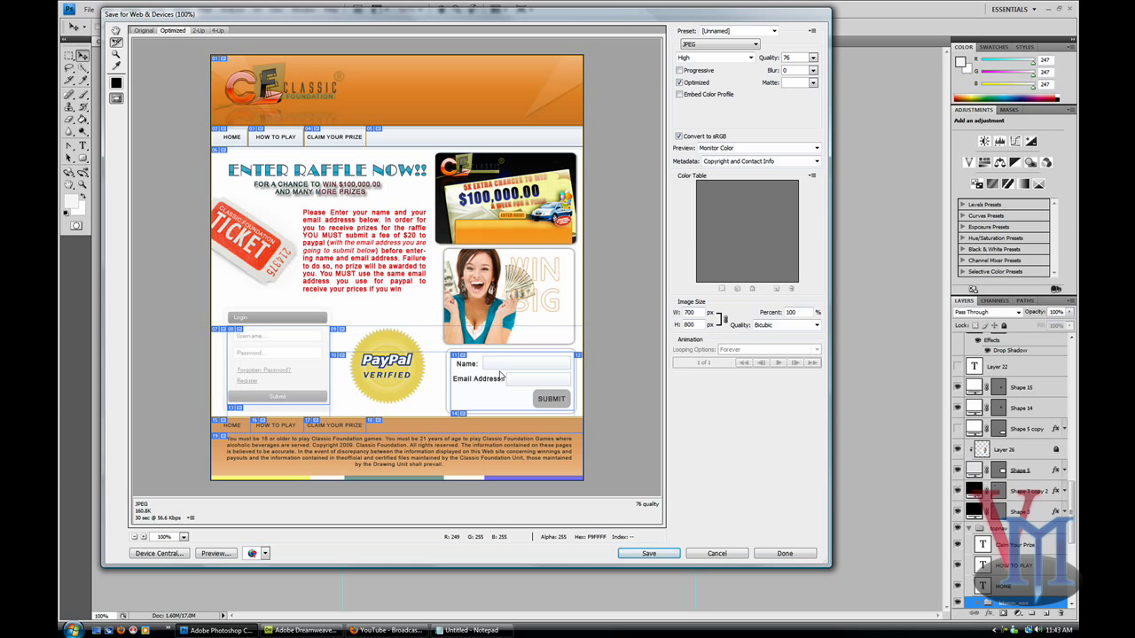
pyautogui.click(227, 367)
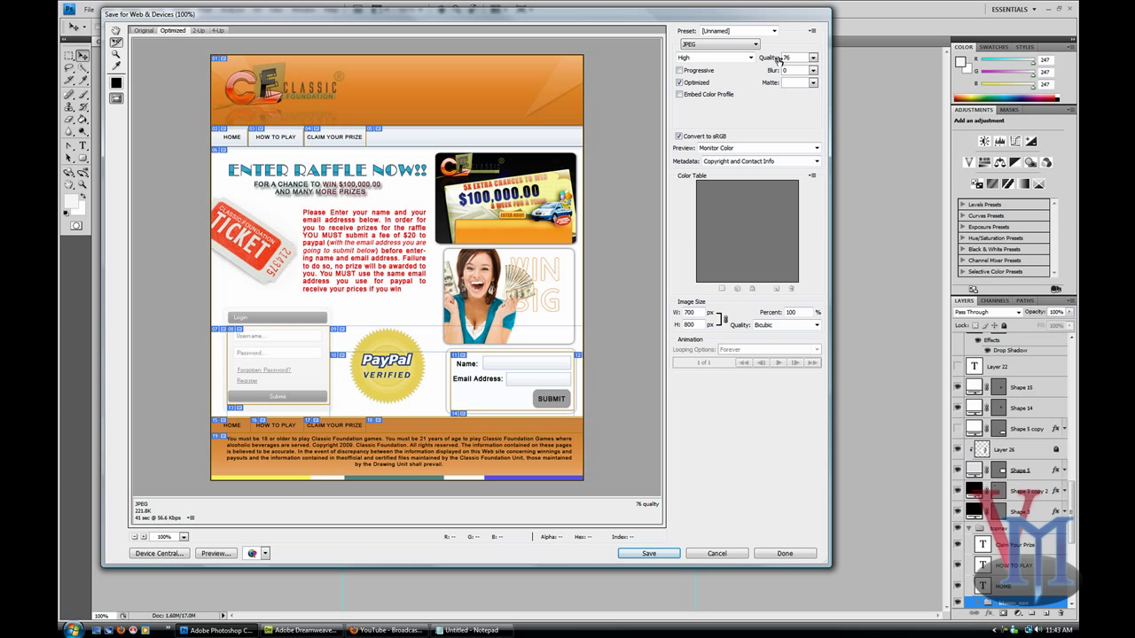
# Step: Export all slices as JPEG with the HTML and Images type, as Classic_foundation_site.html in the tutorial folder
pyautogui.click(720, 44)
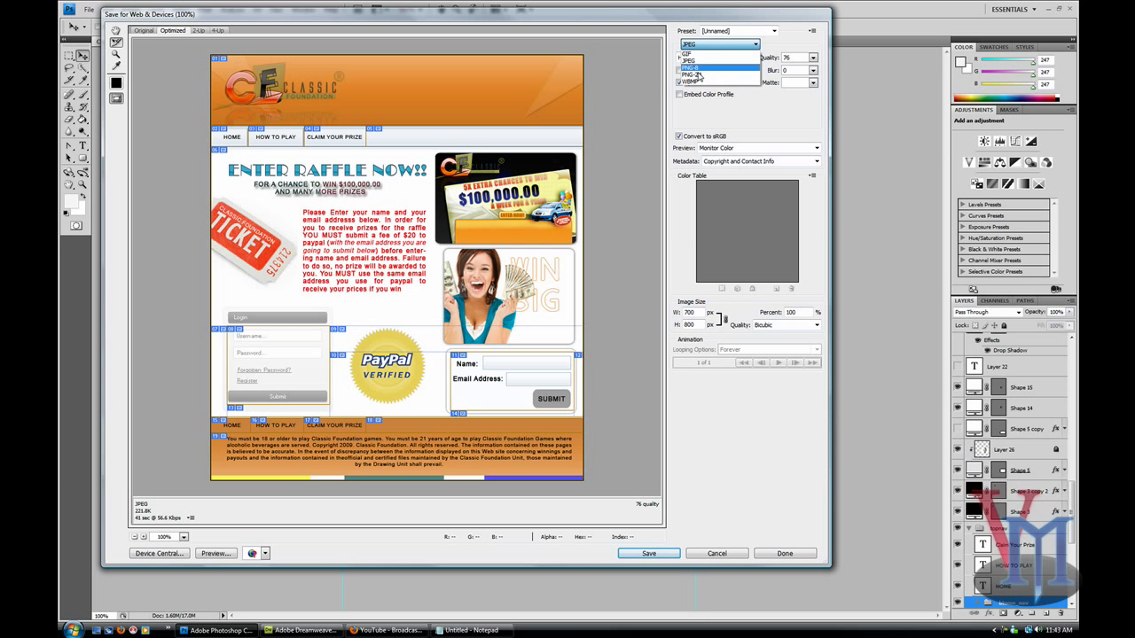
pyautogui.click(766, 114)
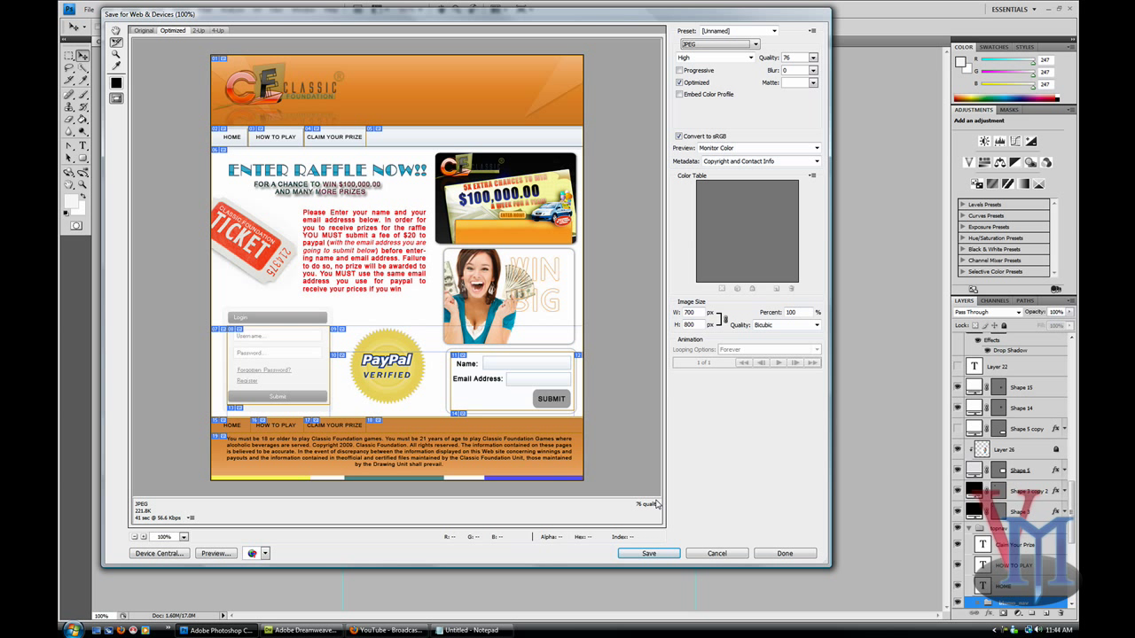
pyautogui.click(649, 554)
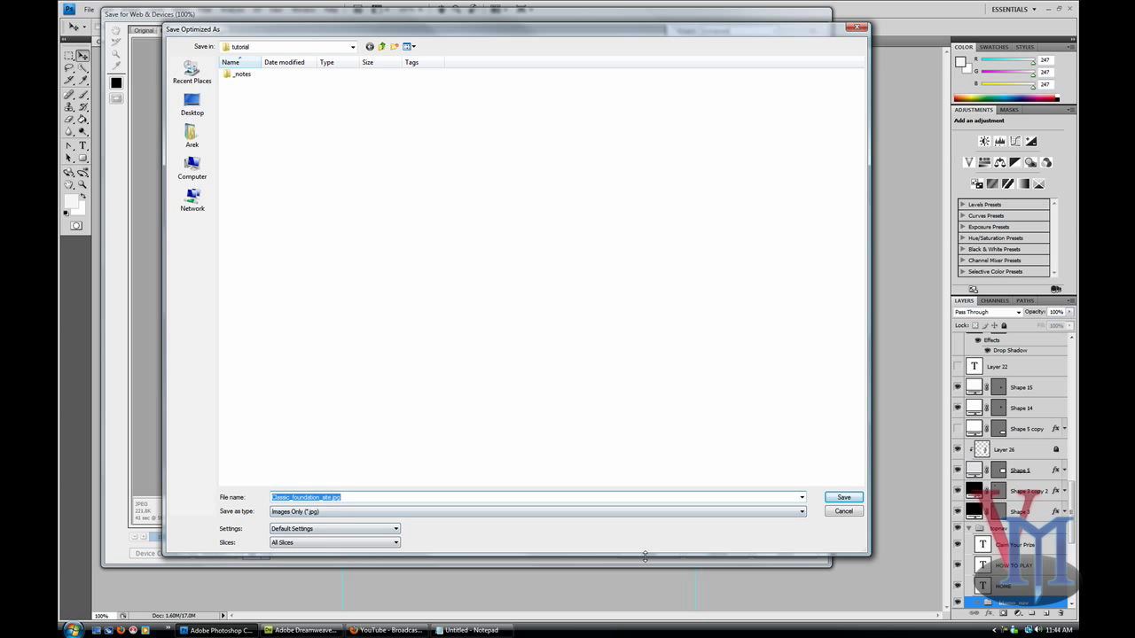
pyautogui.click(371, 513)
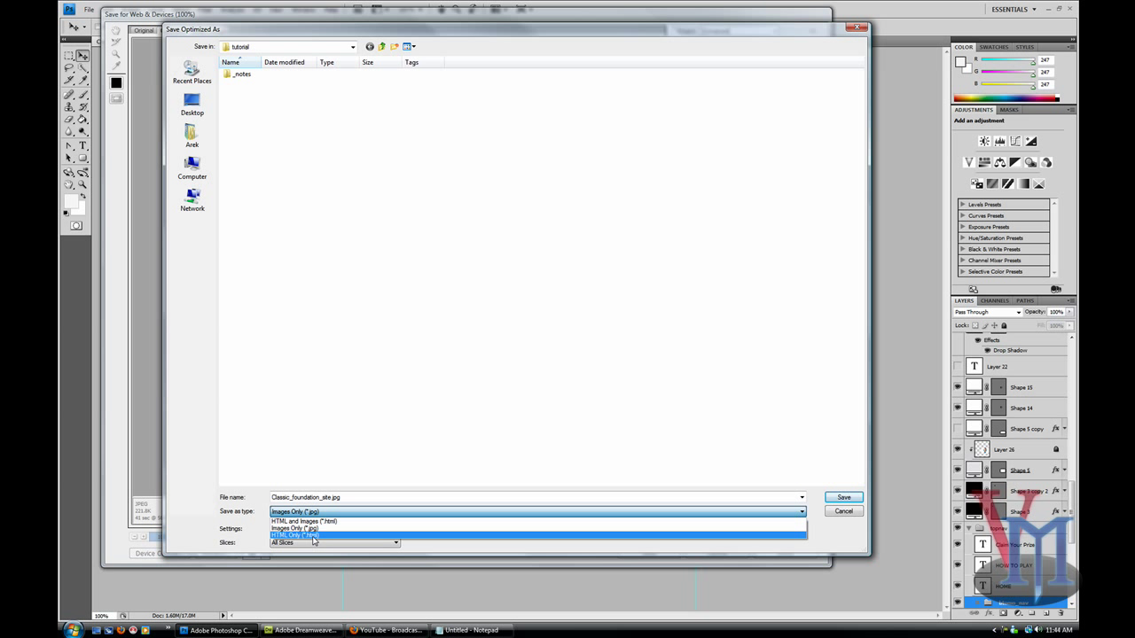
pyautogui.click(321, 521)
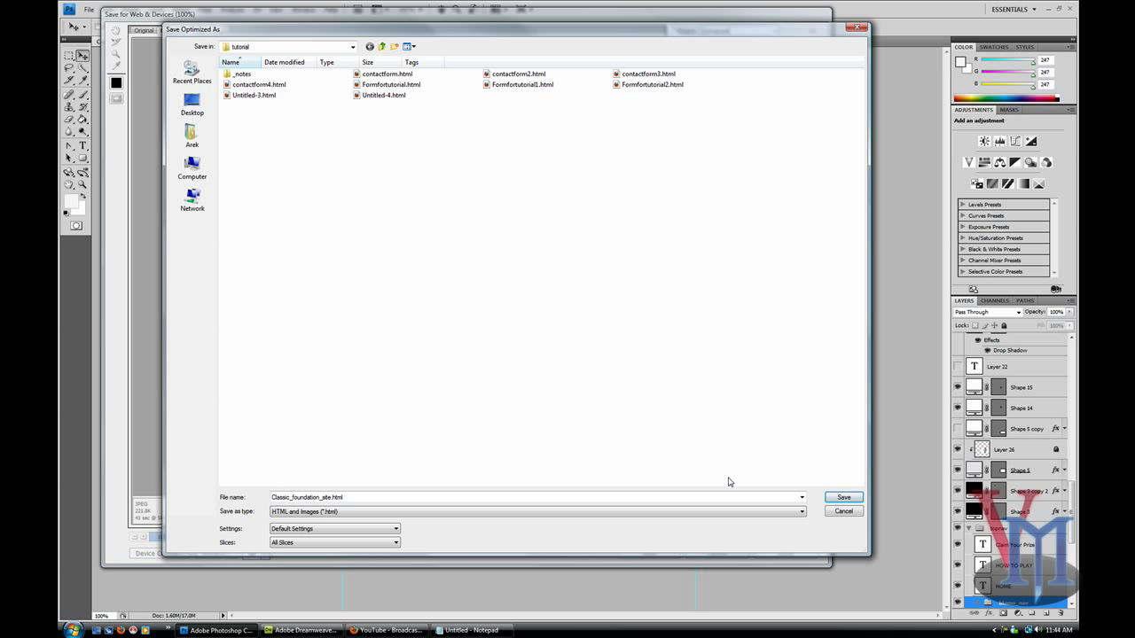
pyautogui.click(840, 511)
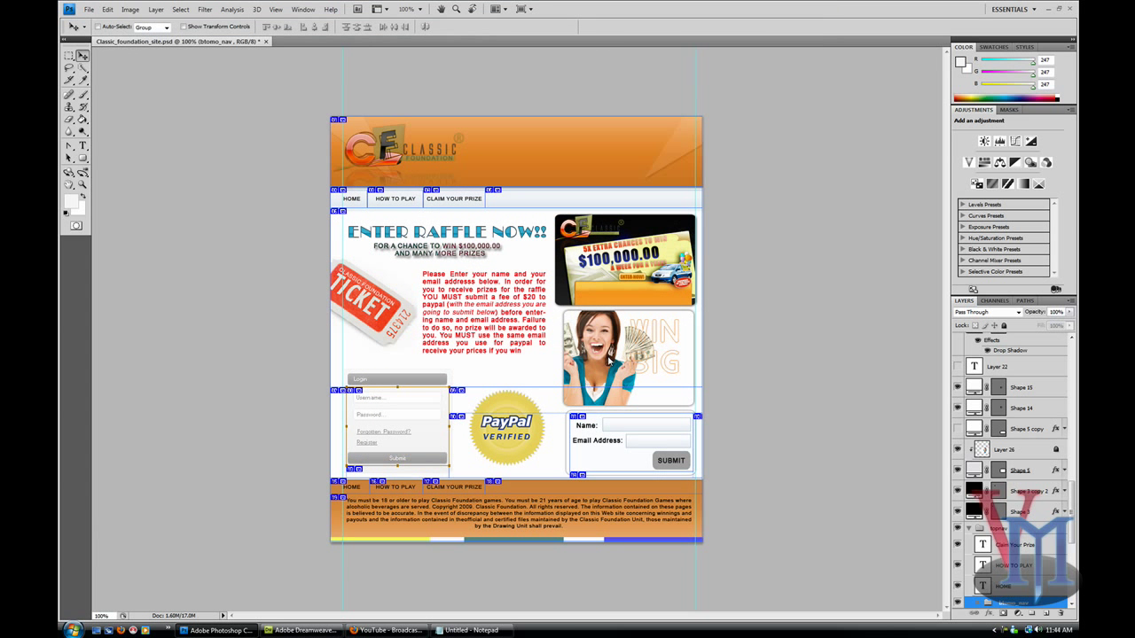
# Step: Switch to Dreamweaver, open Classic_foundation_site.html from the tutorial folder and go to the end of the page
pyautogui.click(301, 630)
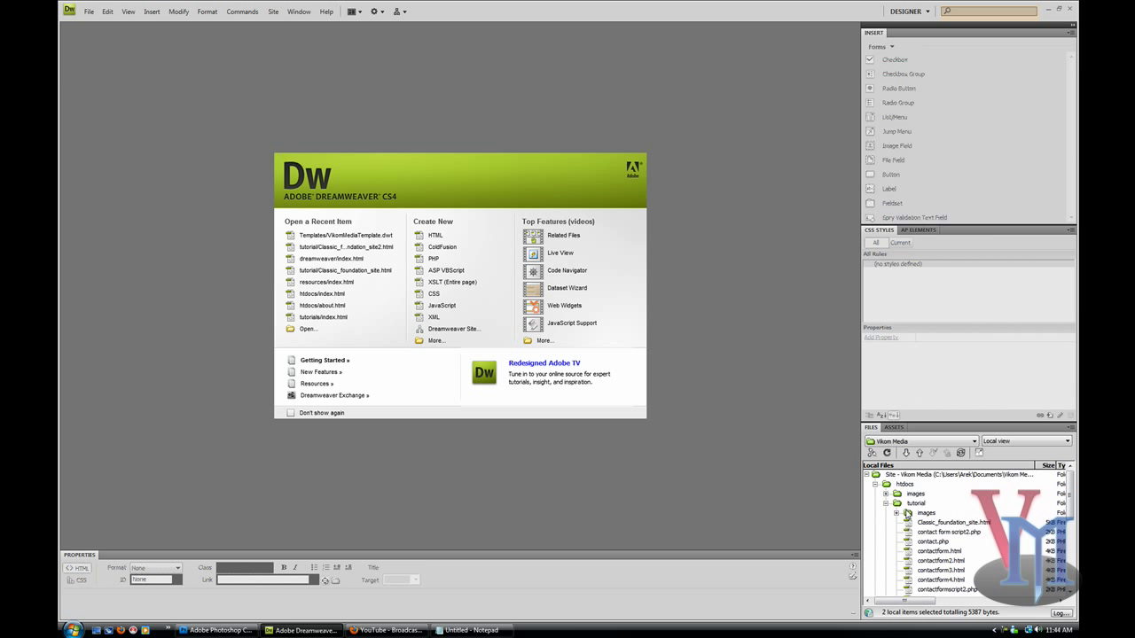
pyautogui.doubleClick(944, 524)
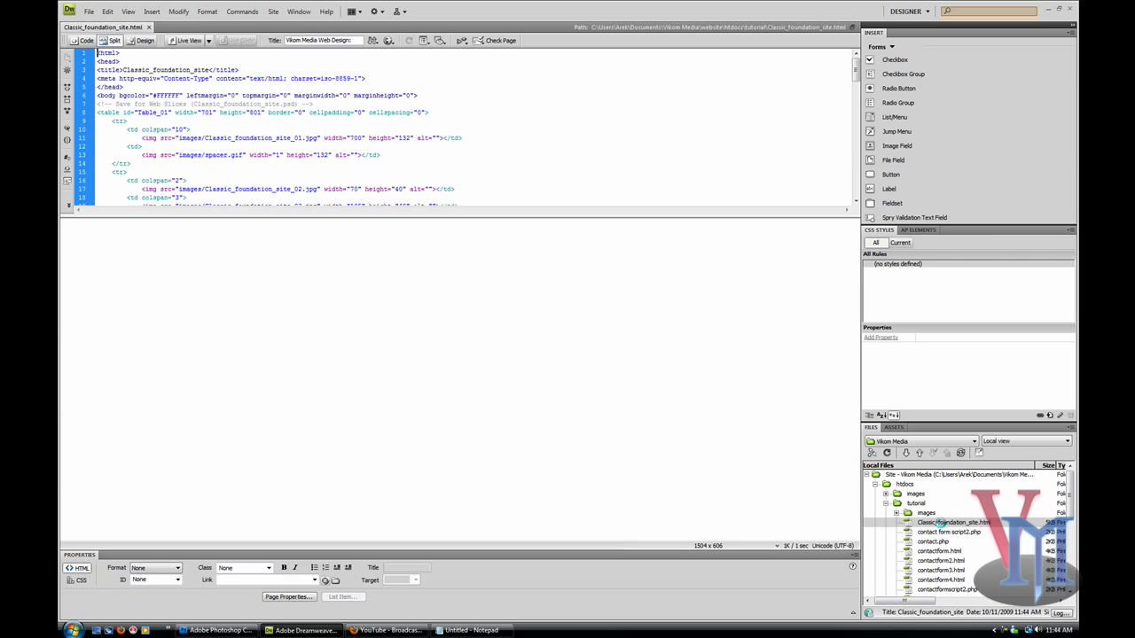
pyautogui.hotkey('ctrl', 'End')
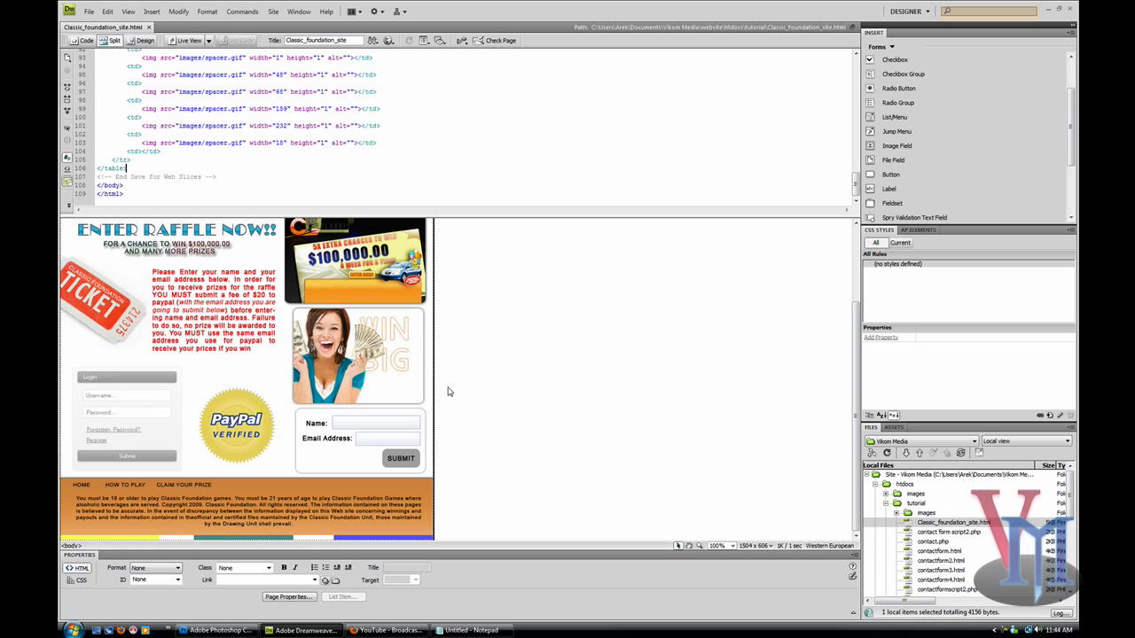
# Step: Check the footer's CLAIM YOUR PRIZE, HOW TO PLAY and HOME images one by one, and clear the selection
pyautogui.click(197, 487)
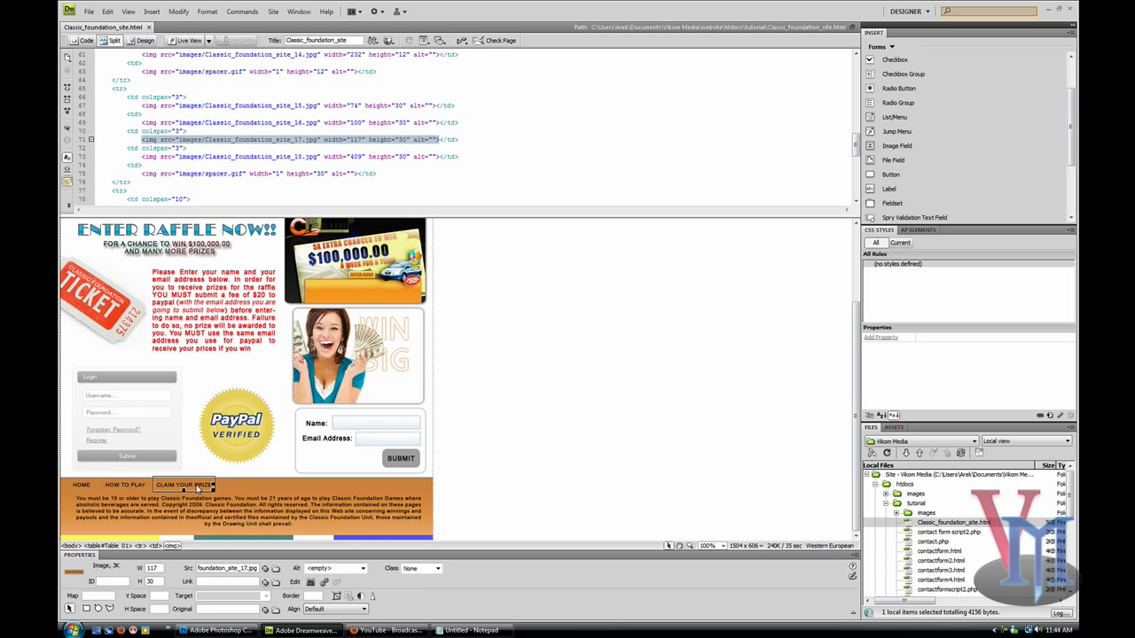
pyautogui.click(124, 486)
pyautogui.click(82, 487)
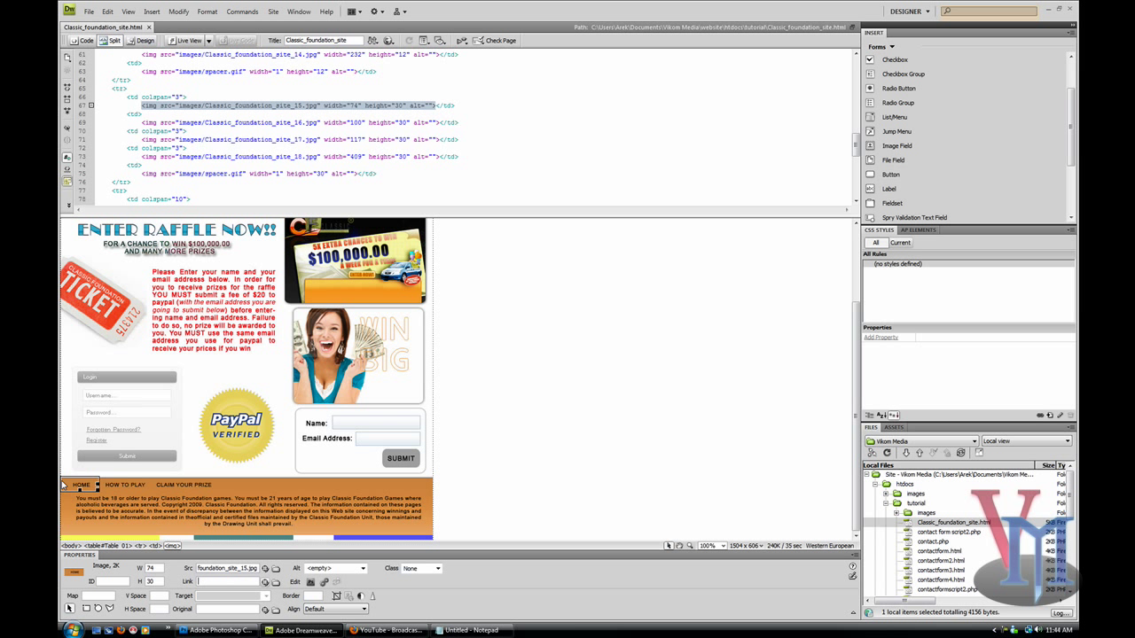
pyautogui.click(585, 403)
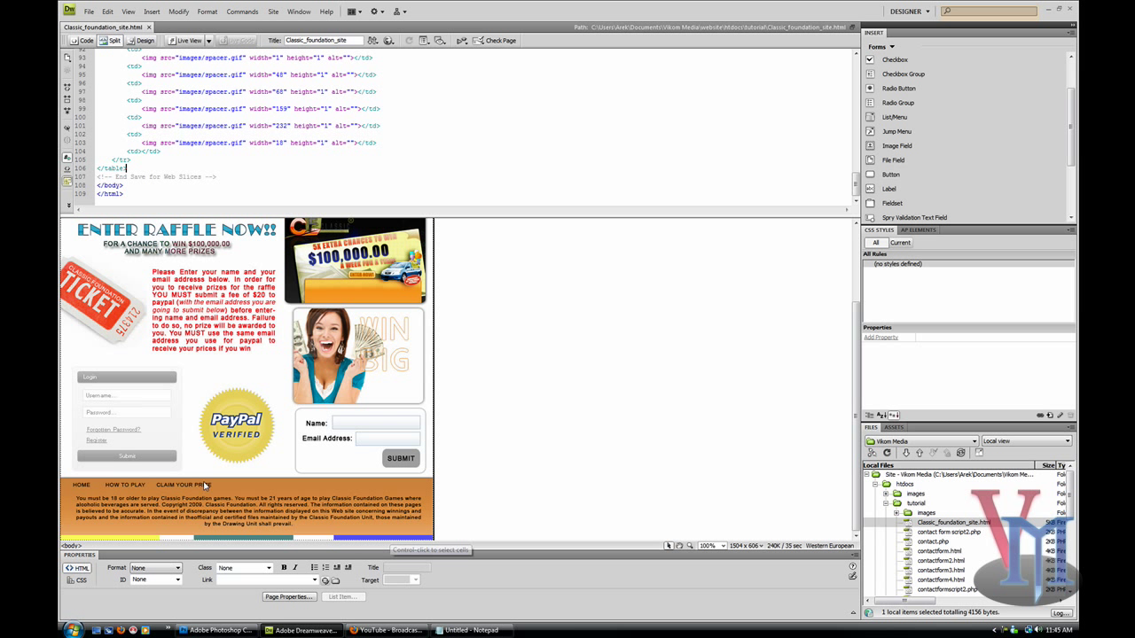
# Step: Check the header navigation's CLAIM YOUR PRIZE, HOW TO PLAY and HOME images one by one
pyautogui.scroll(2, 492, 479)
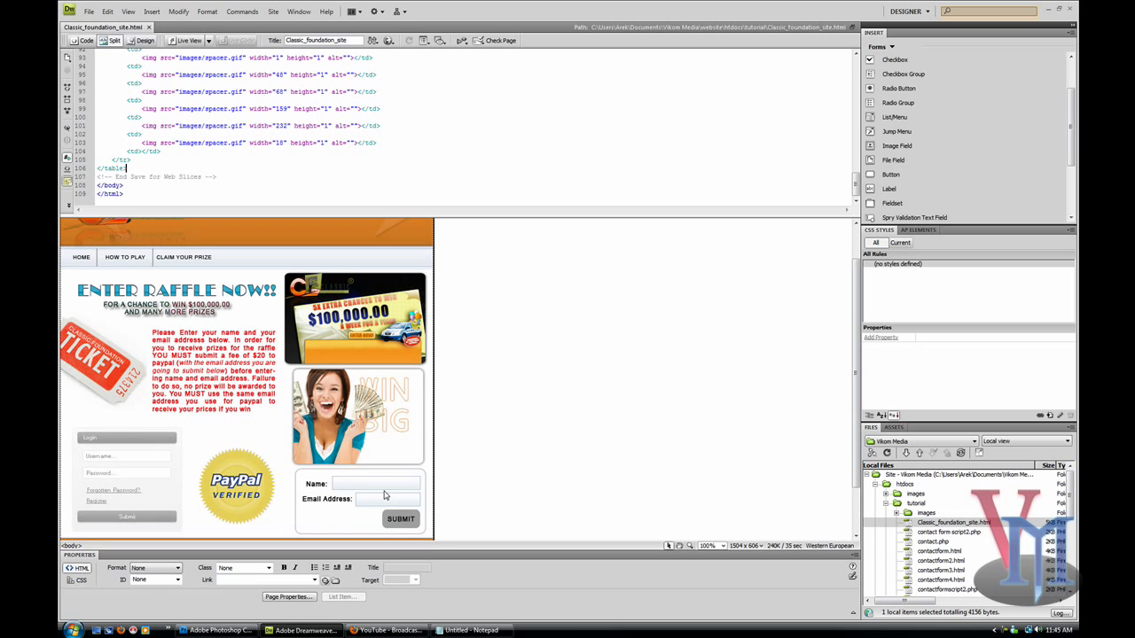
pyautogui.scroll(2, 514, 488)
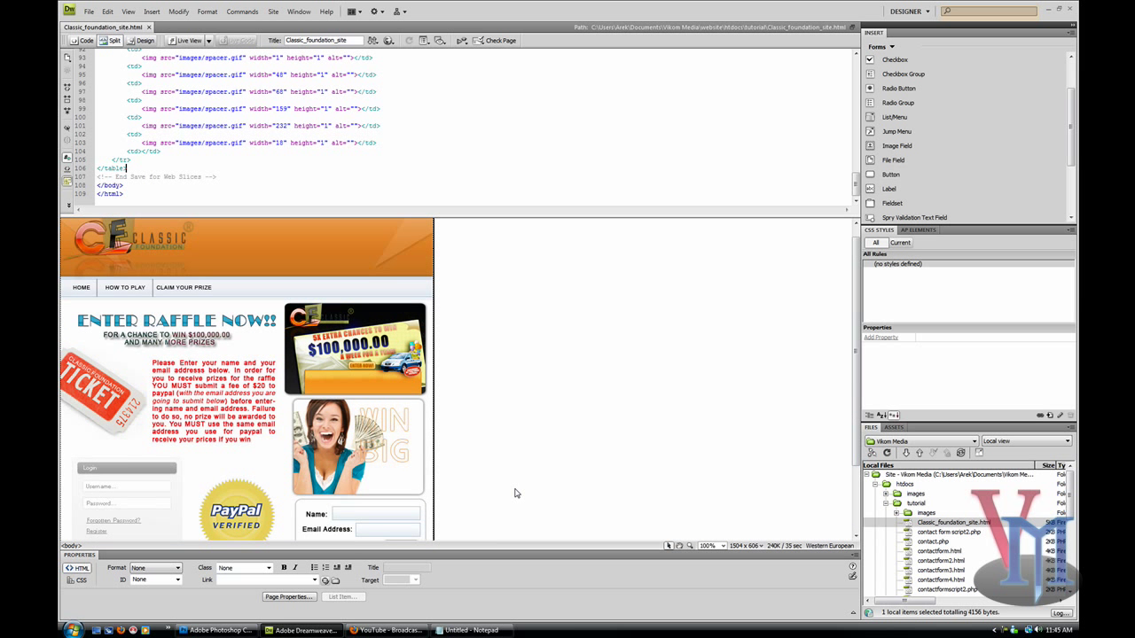
pyautogui.click(175, 301)
pyautogui.click(138, 303)
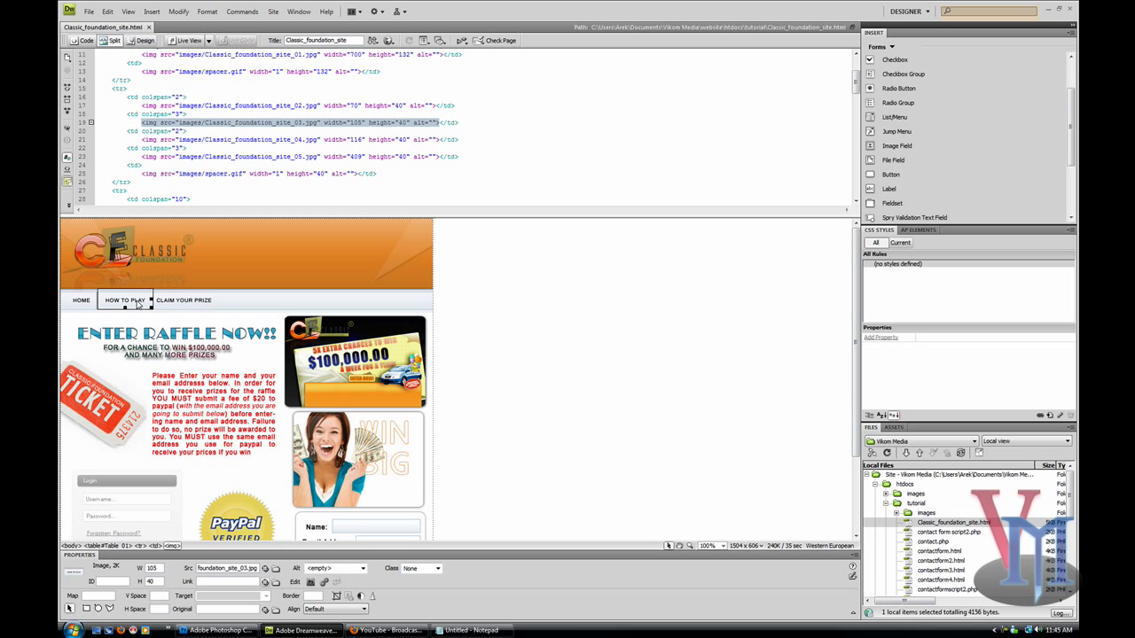
pyautogui.click(81, 302)
pyautogui.scroll(-2, 275, 415)
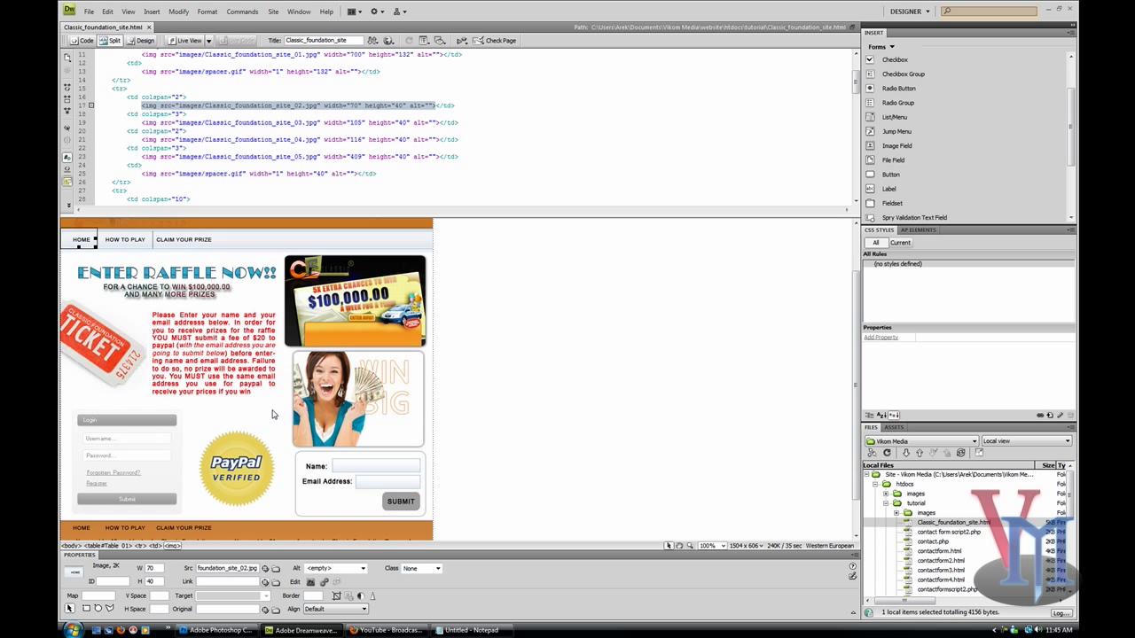
# Step: Check the Name and Email Address form image and the login form image in the page's content area
pyautogui.scroll(2, 271, 409)
pyautogui.scroll(-3, 509, 469)
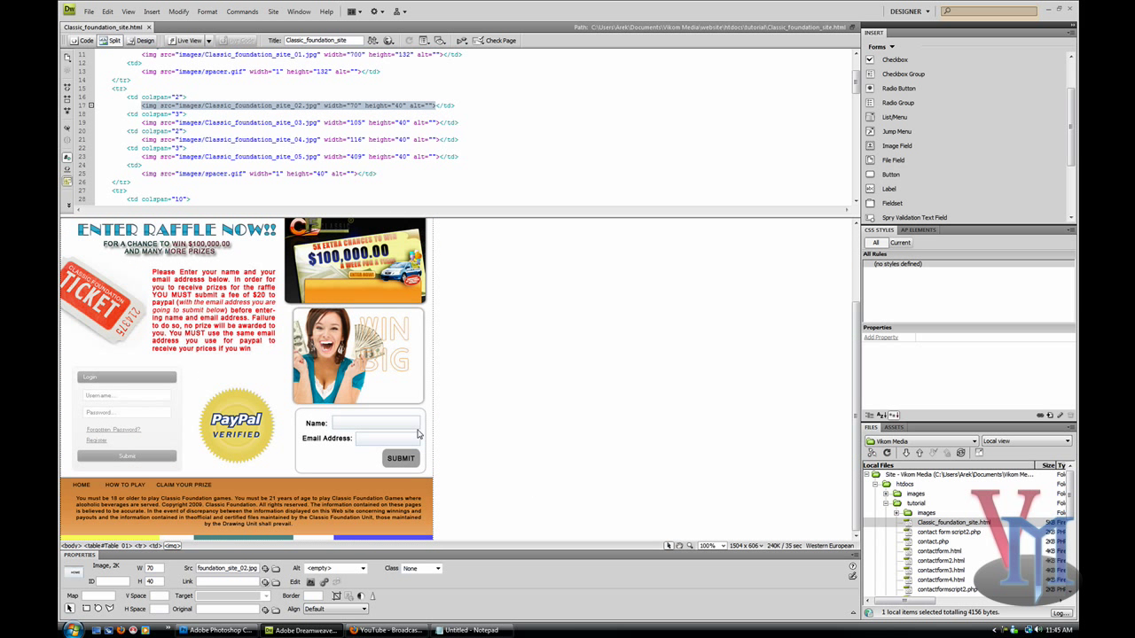
pyautogui.click(394, 448)
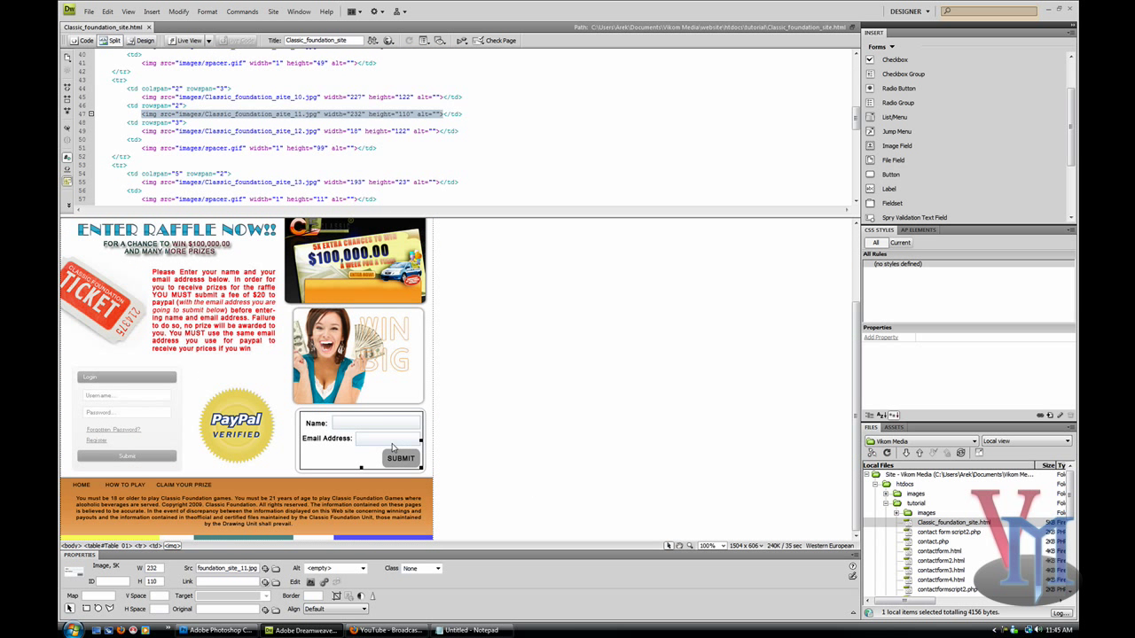
pyautogui.click(137, 415)
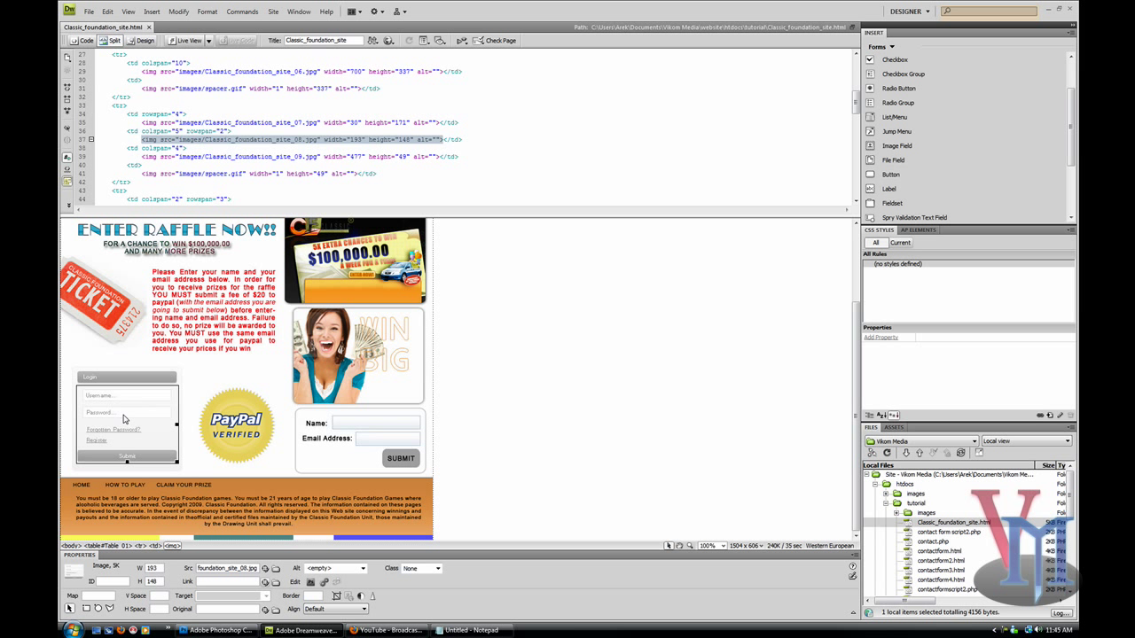
# Step: Delete the Name and Email Address form image and set the emptied cell's background color to #FFFFFF
pyautogui.click(346, 427)
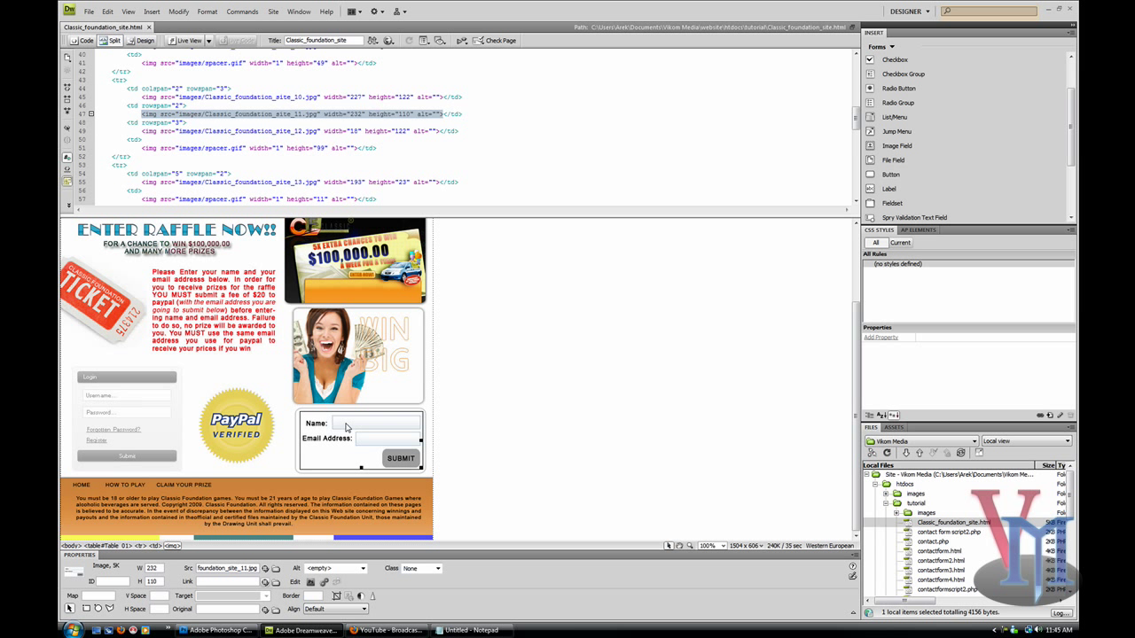
pyautogui.press('Delete')
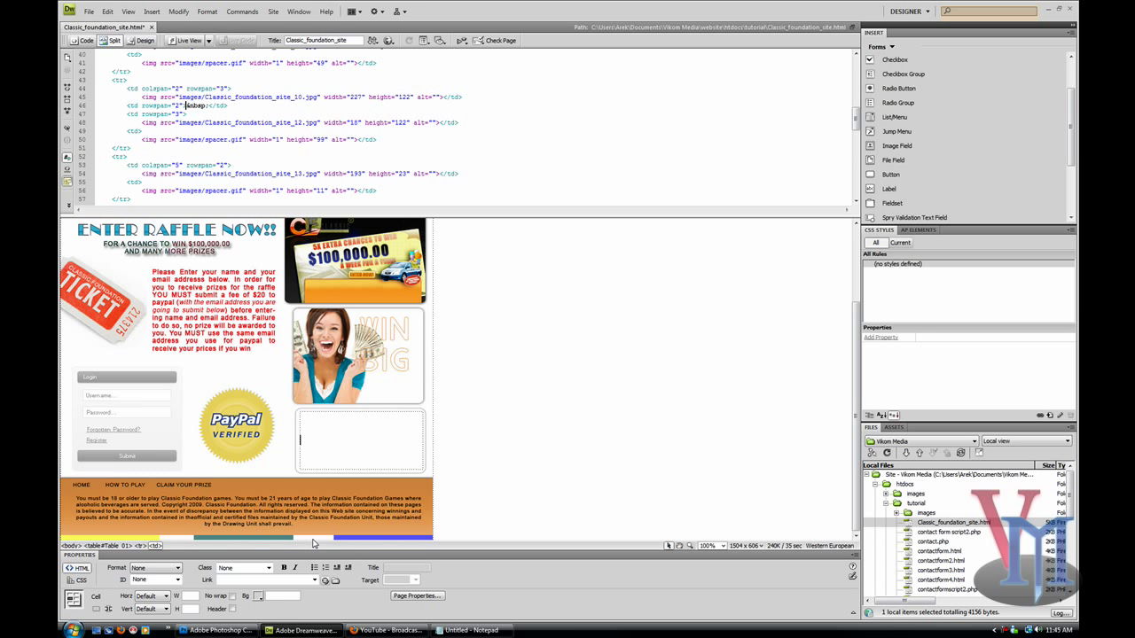
pyautogui.click(258, 597)
pyautogui.click(261, 552)
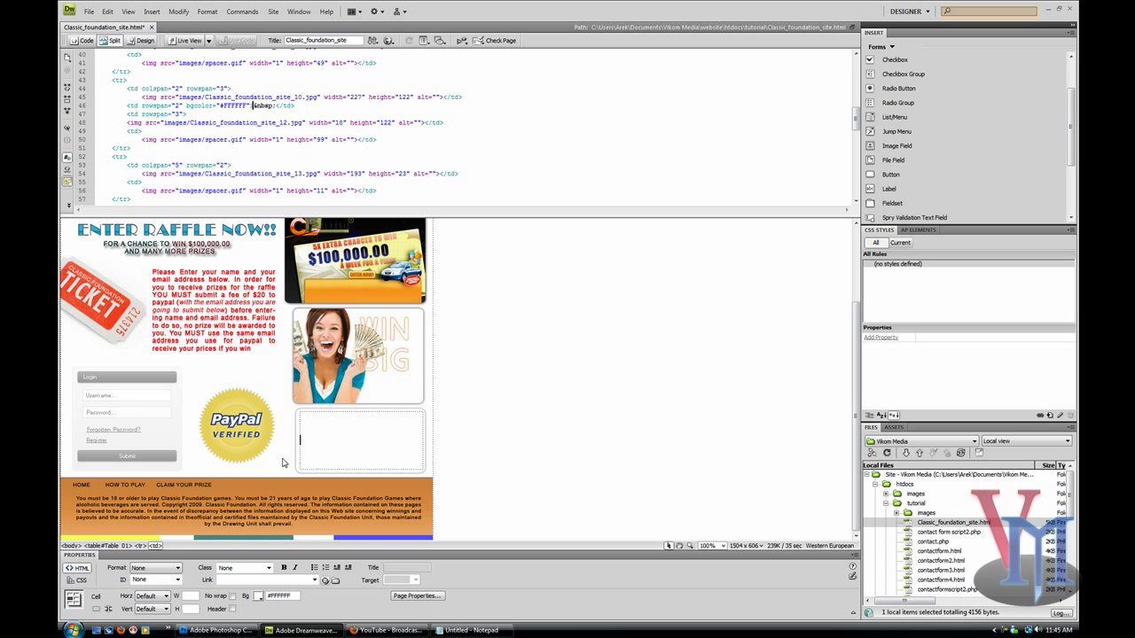
# Step: Delete the username and password form image below the Login bar
pyautogui.click(113, 413)
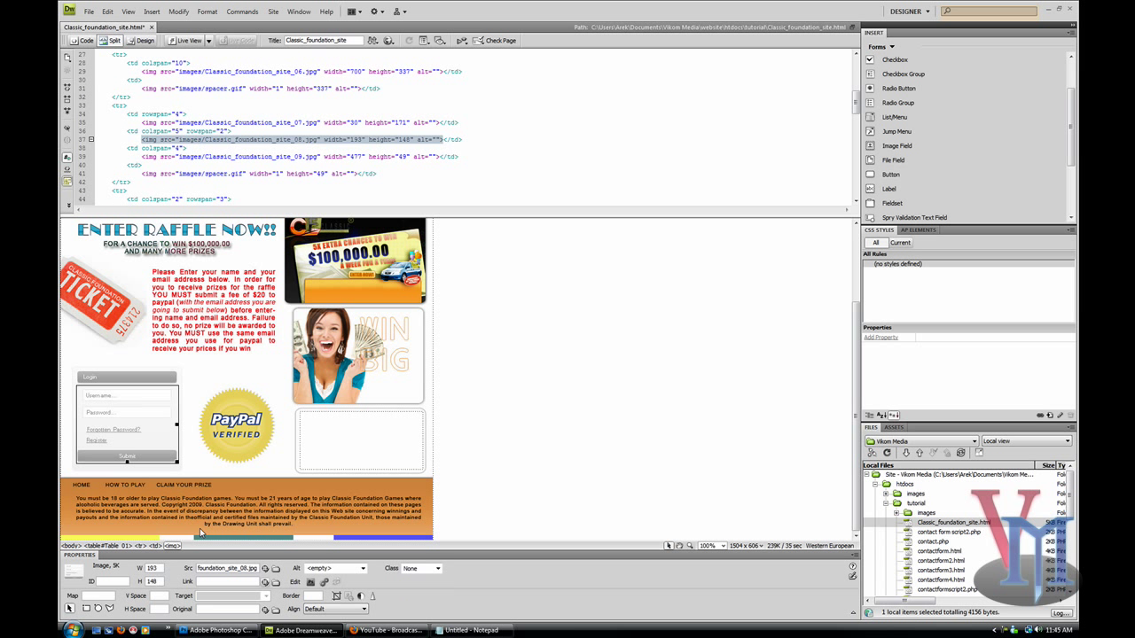
pyautogui.press('Delete')
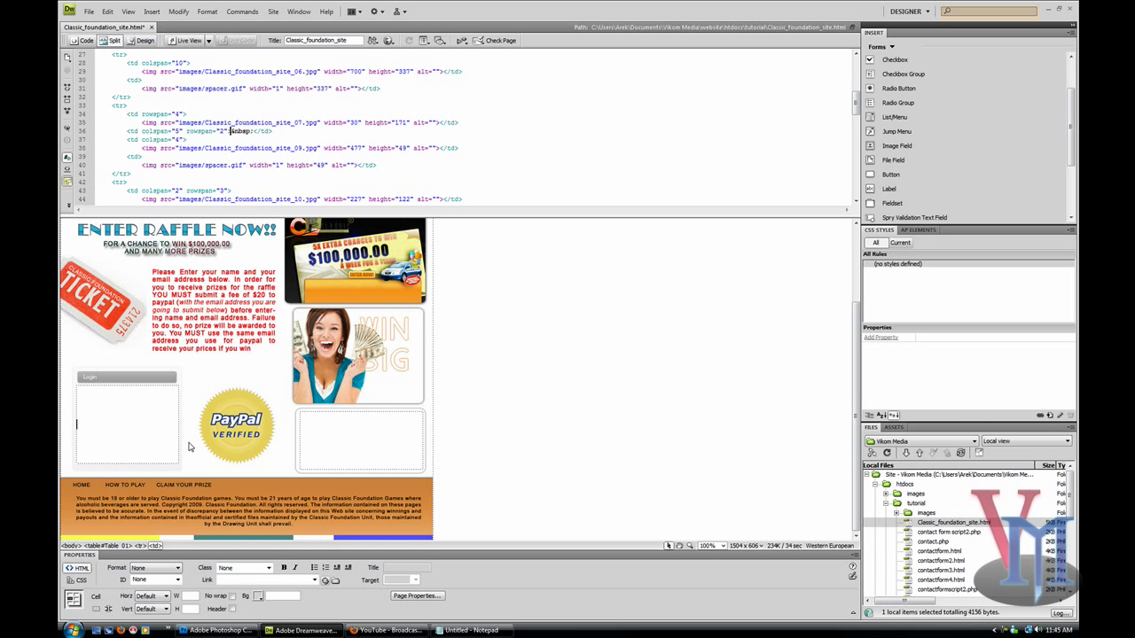
# Step: Switch to Photoshop to sample the login box's light grey #F6F6F6, and apply it as the emptied login cell's background in Dreamweaver
pyautogui.click(218, 631)
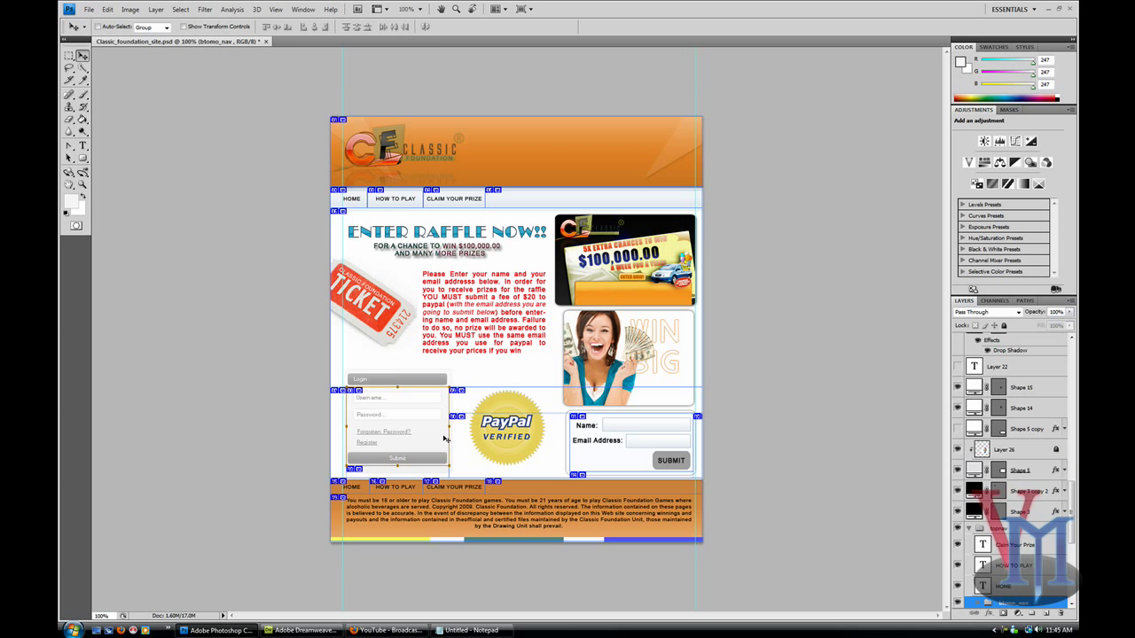
pyautogui.click(82, 79)
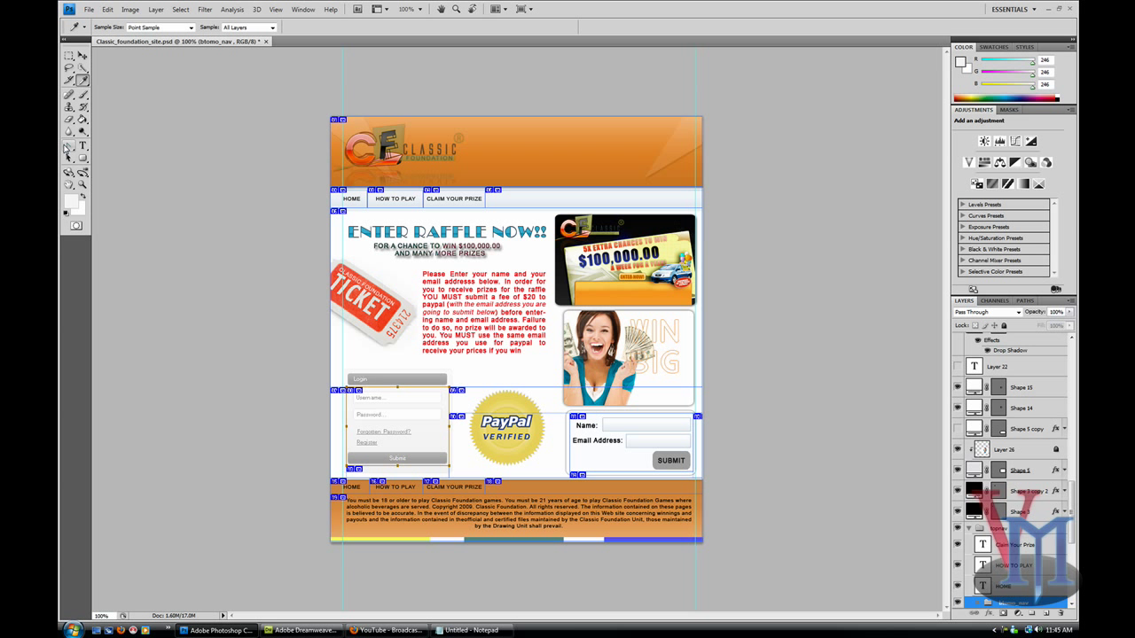
pyautogui.click(71, 202)
pyautogui.click(612, 362)
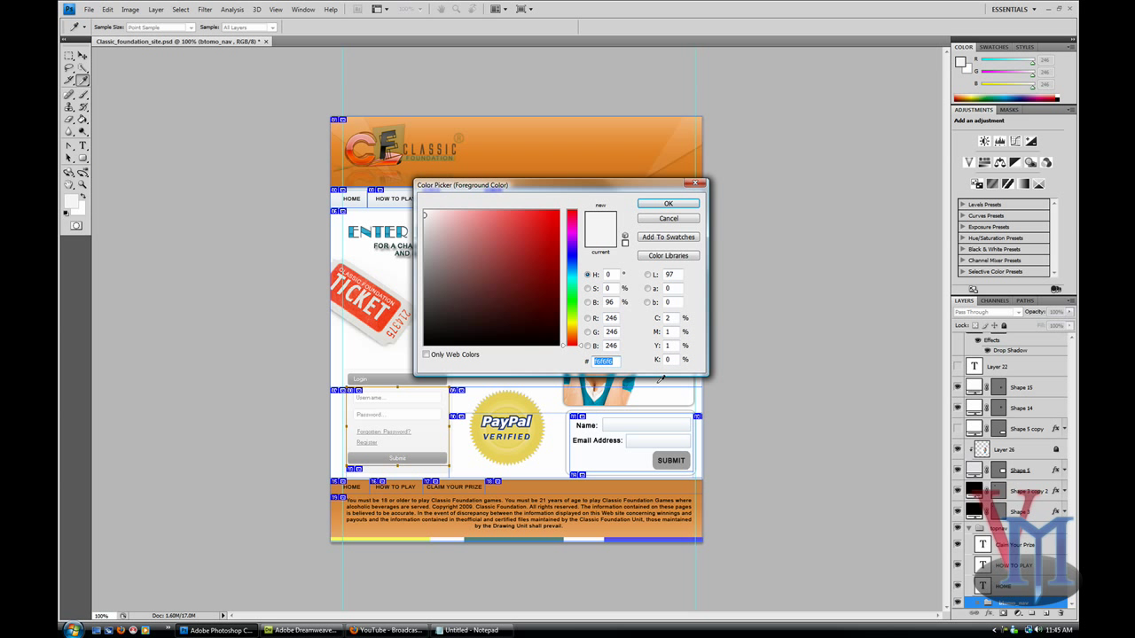
pyautogui.click(669, 204)
pyautogui.click(299, 629)
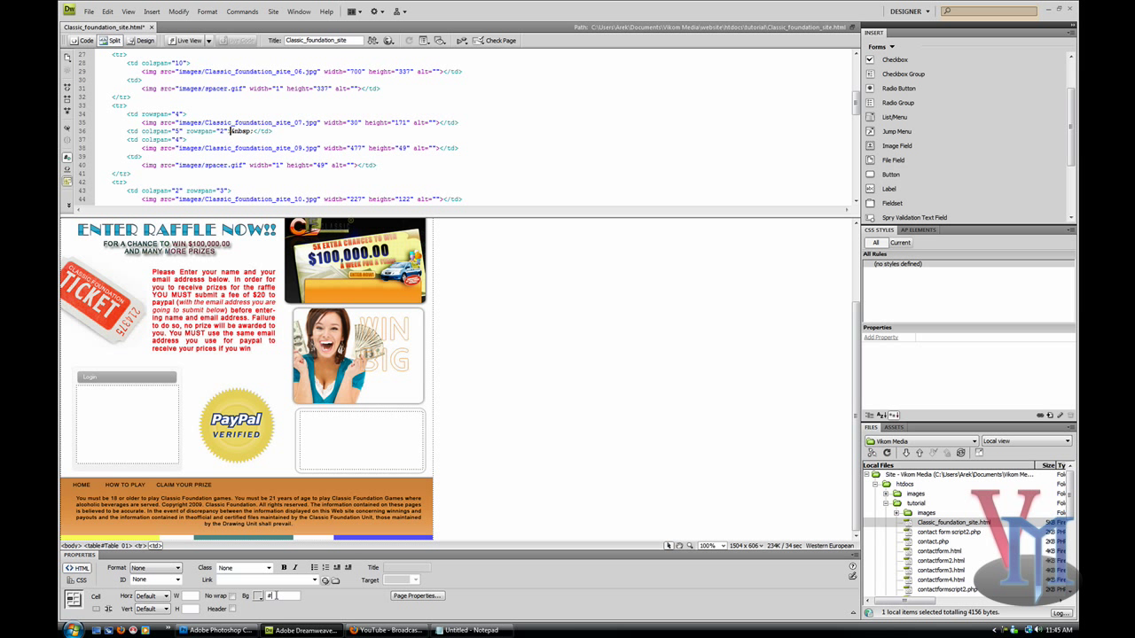
pyautogui.click(116, 385)
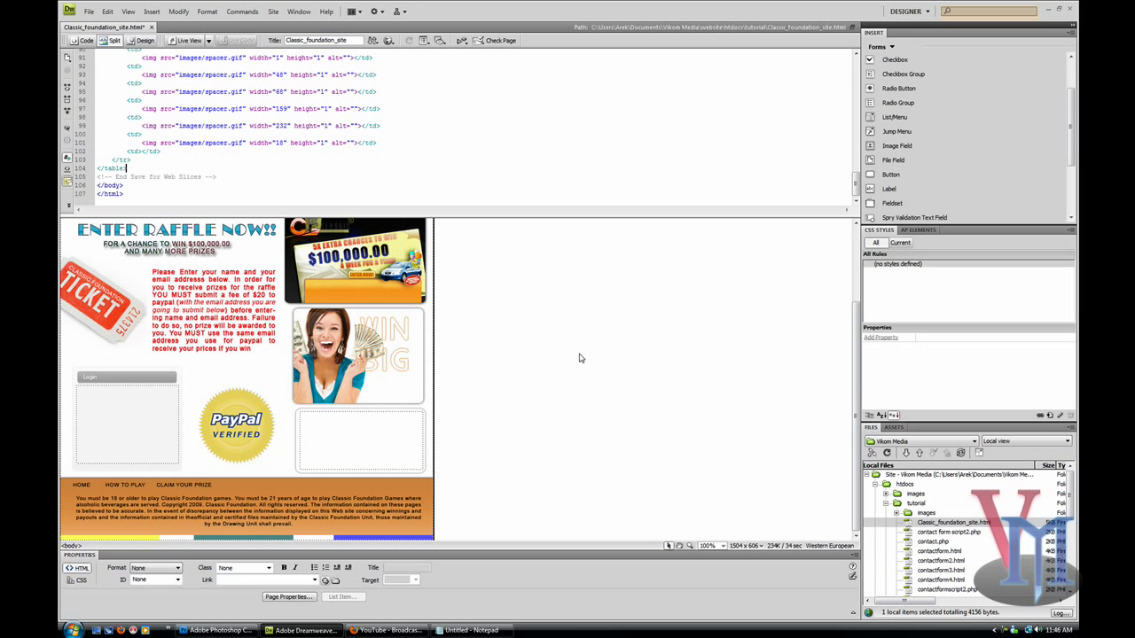
# Step: Put Classic_foundation_site.html on the testing server, saving all modified files and agreeing to update the server copy
pyautogui.hotkey('ctrl', 'shift', 'u')
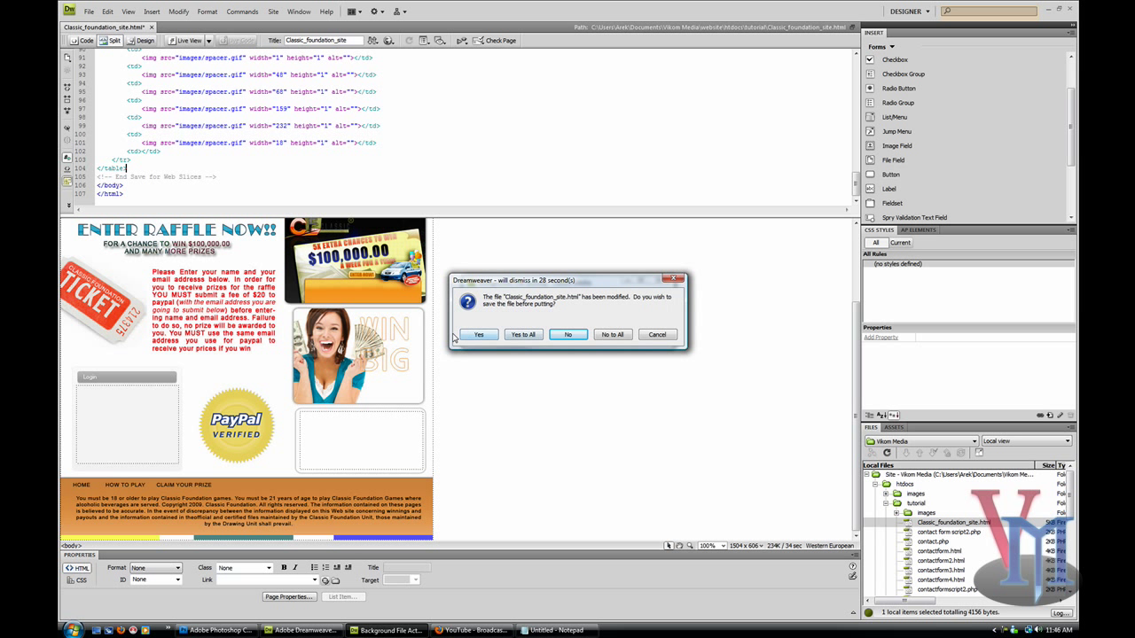
pyautogui.click(524, 337)
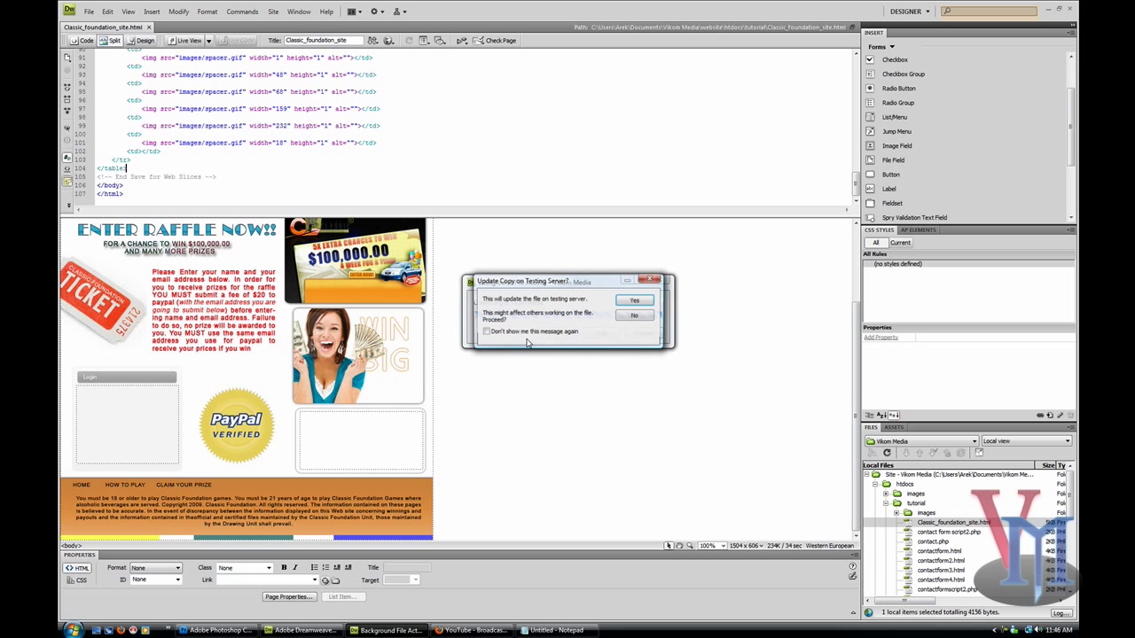
pyautogui.click(635, 303)
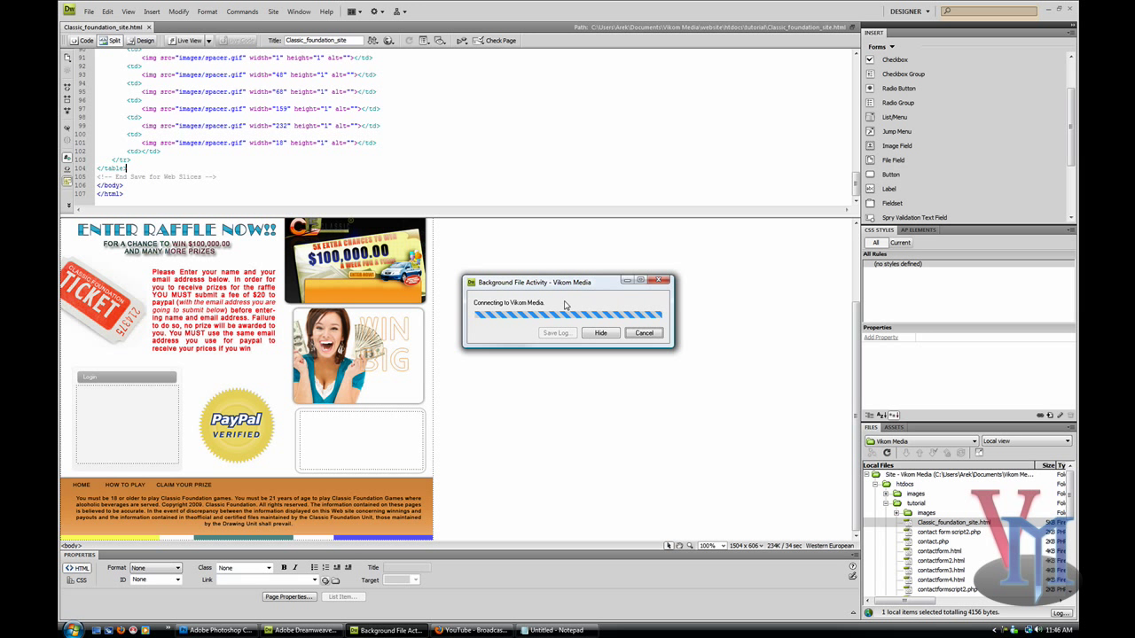